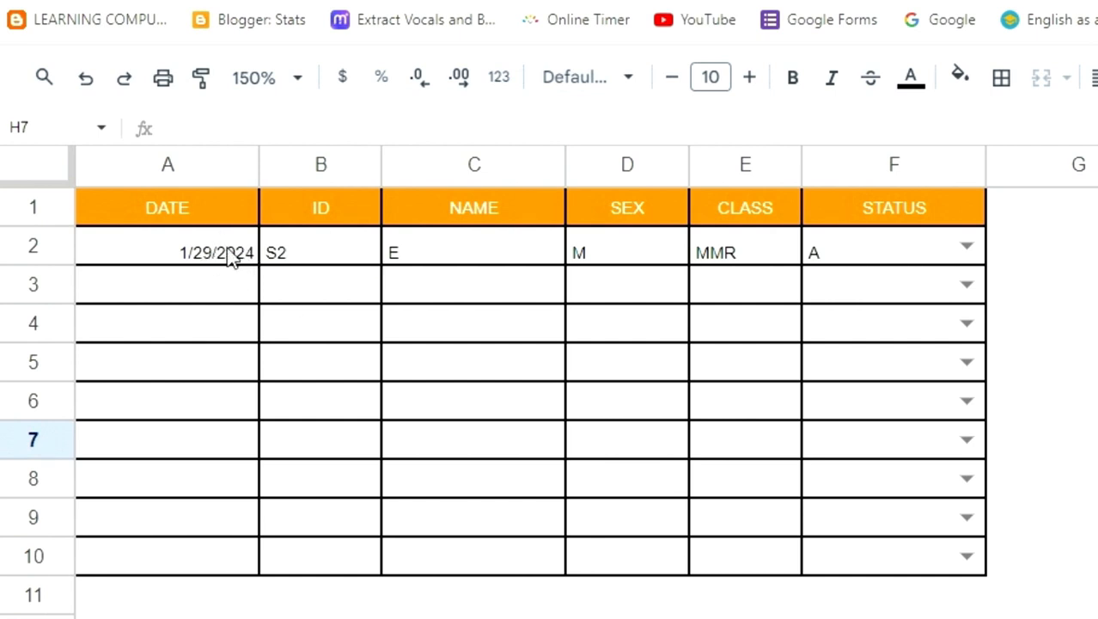
Examine the ID, name, sex, class and status cells of the first attendance record
{"action": "left_click", "coordinate": [336, 252]}
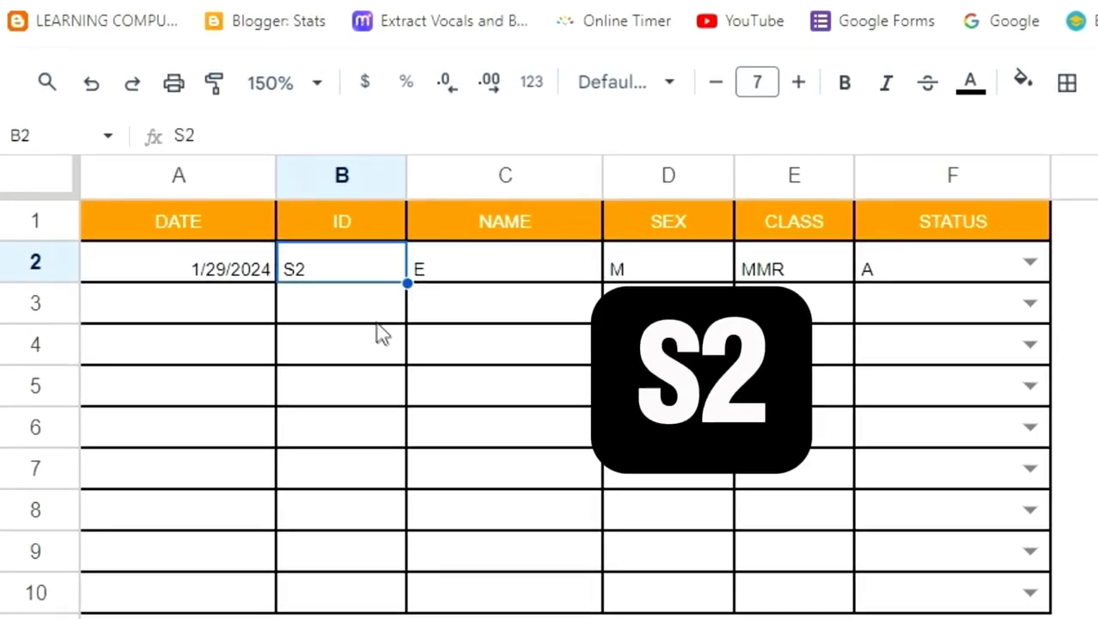
{"action": "left_click", "coordinate": [496, 283]}
{"action": "left_click", "coordinate": [670, 274]}
{"action": "left_click", "coordinate": [762, 275]}
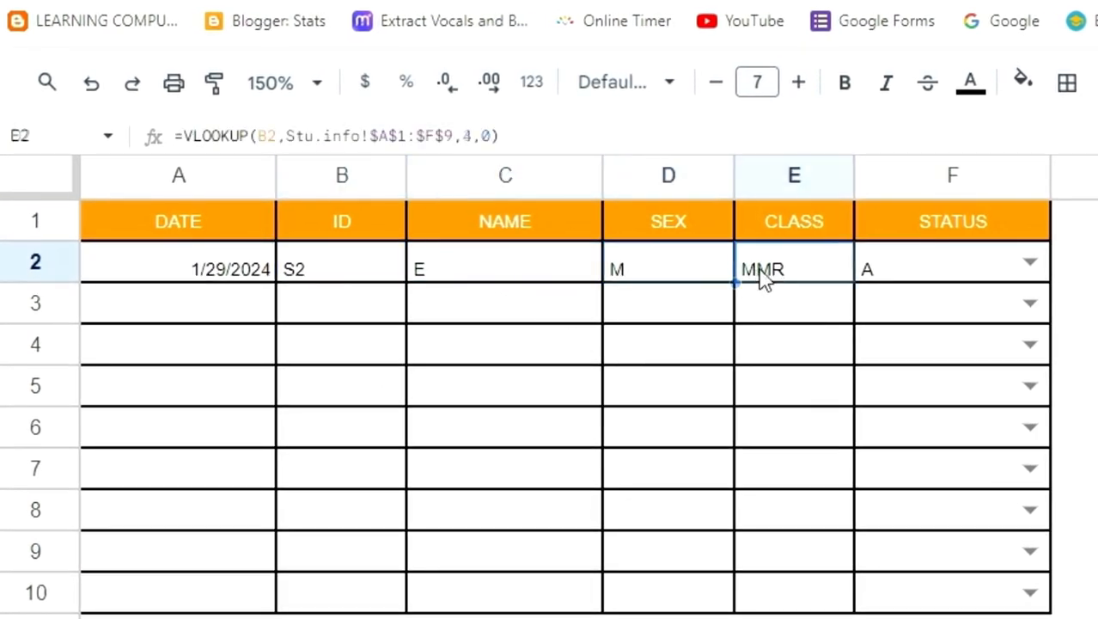
{"action": "left_click", "coordinate": [939, 266]}
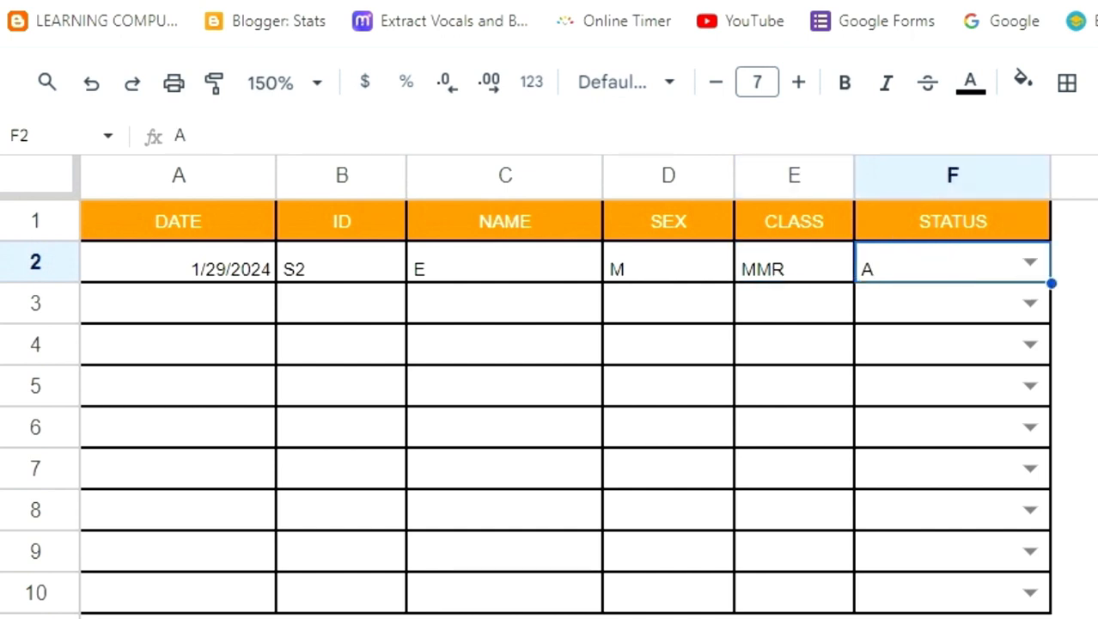
Clear the ID in B2 and enter S2 in it again
{"action": "left_click", "coordinate": [331, 260]}
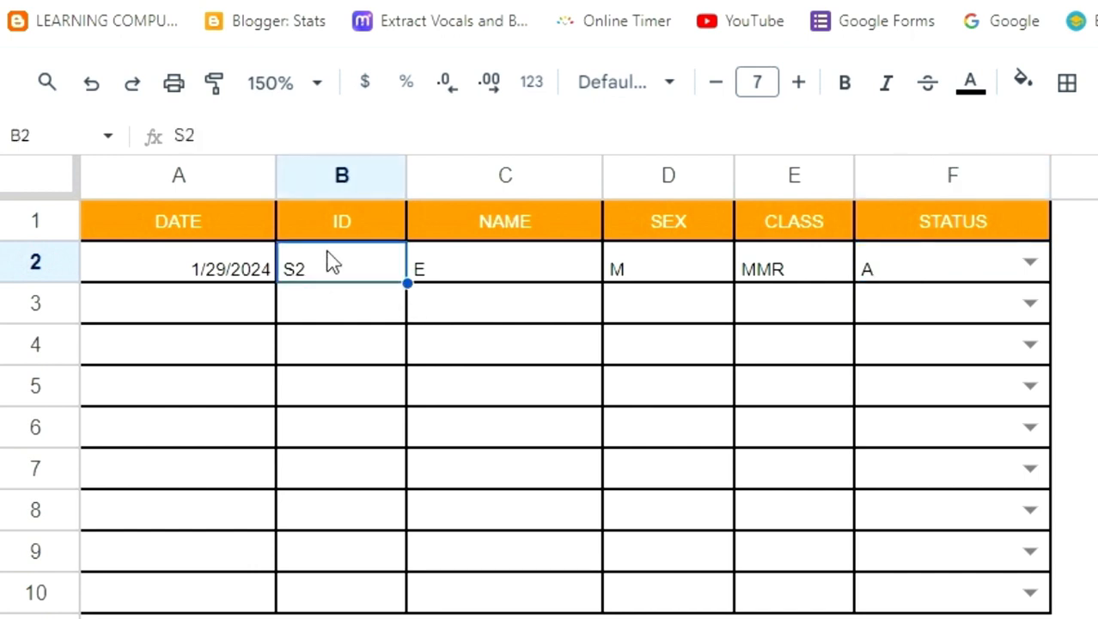
{"action": "key", "text": "Delete"}
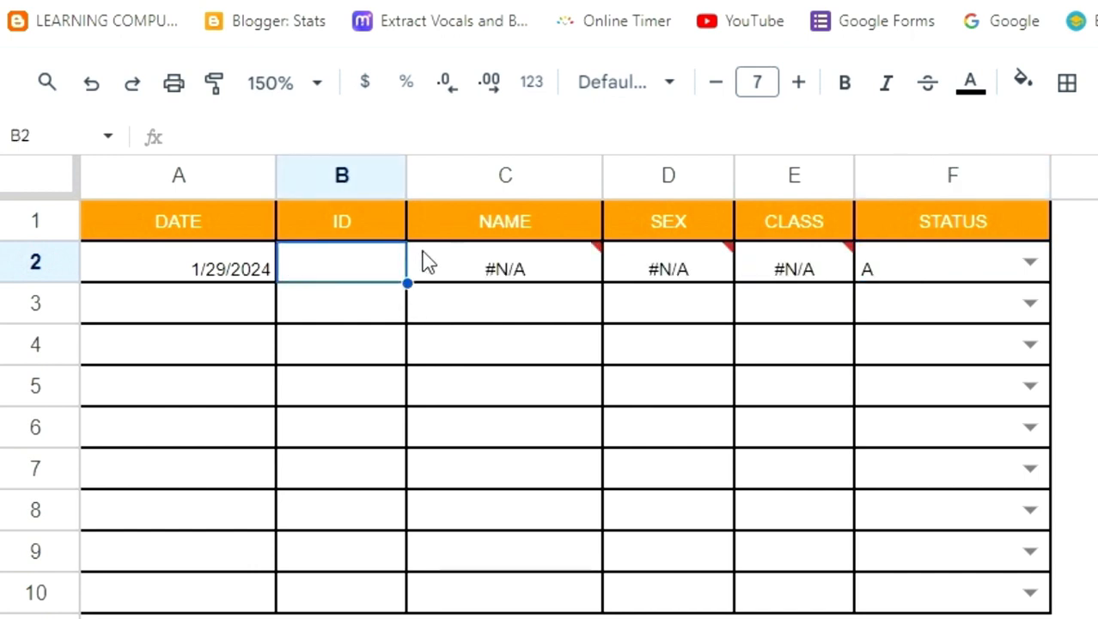
{"action": "type", "text": "S2"}
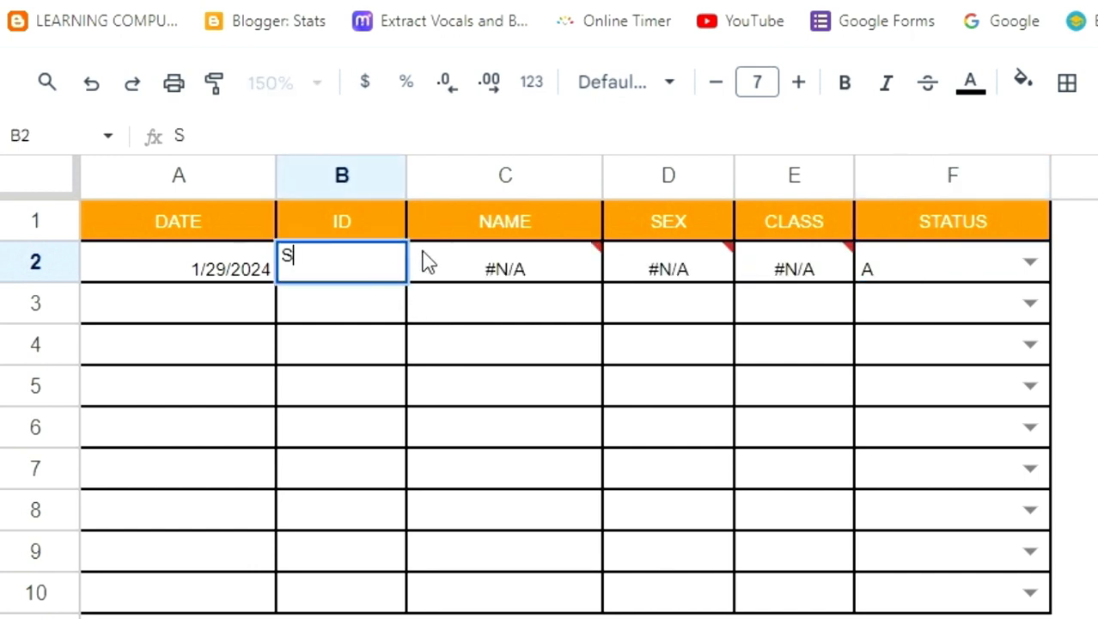
{"action": "key", "text": "Return"}
Examine the lookup formulas in the name, sex and class cells C2:E2 and the ID cell they depend on
{"action": "left_click", "coordinate": [502, 275]}
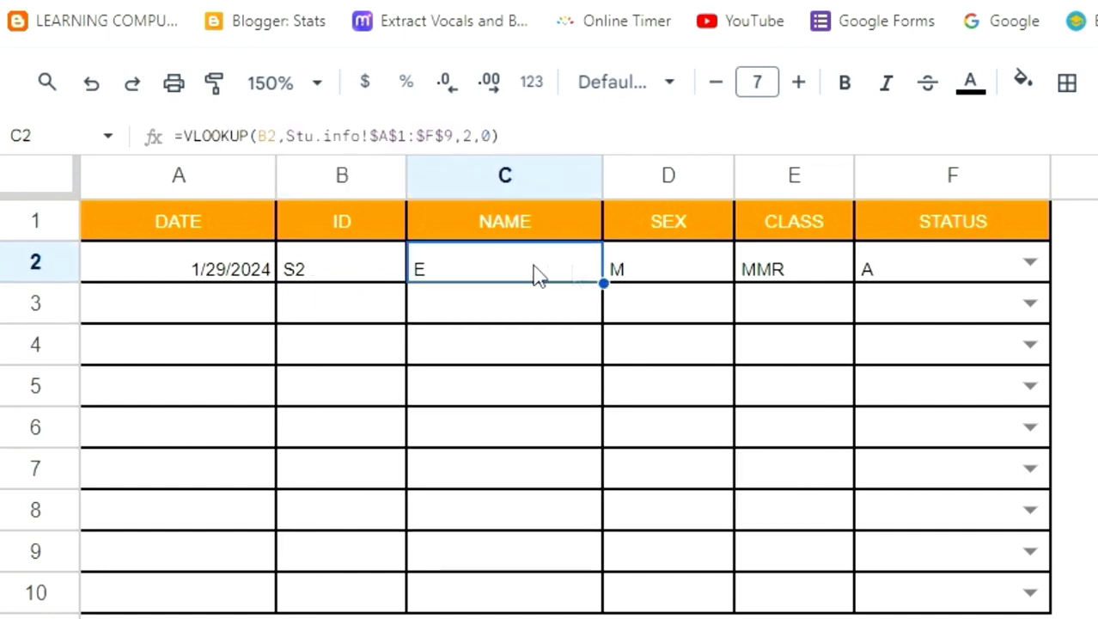
{"action": "left_click", "coordinate": [651, 275]}
{"action": "left_click", "coordinate": [797, 283]}
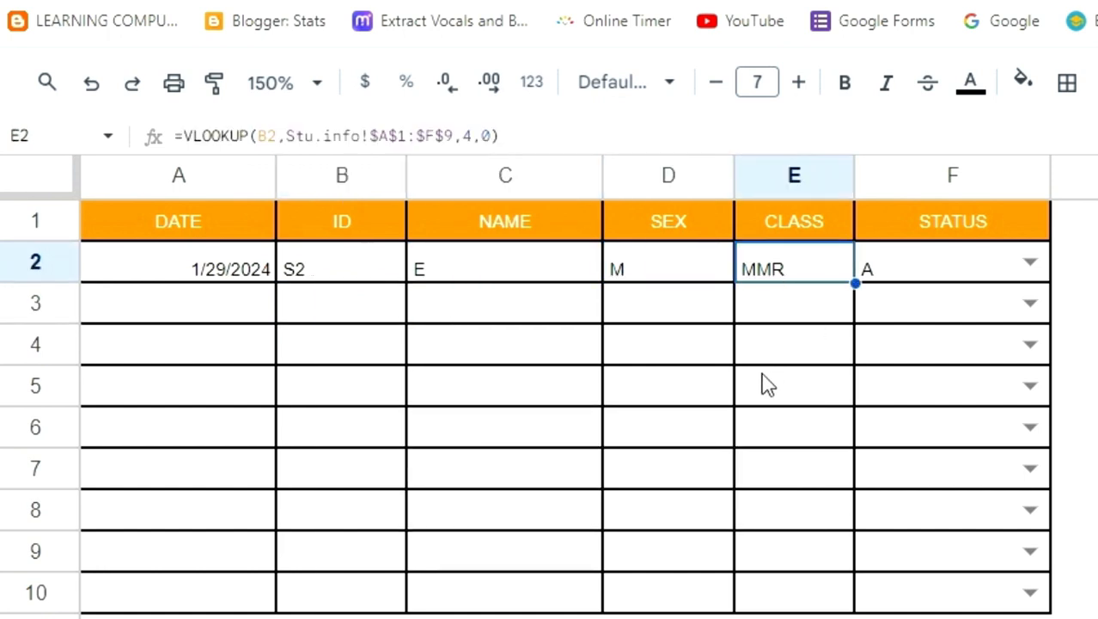
{"action": "left_click", "coordinate": [348, 274]}
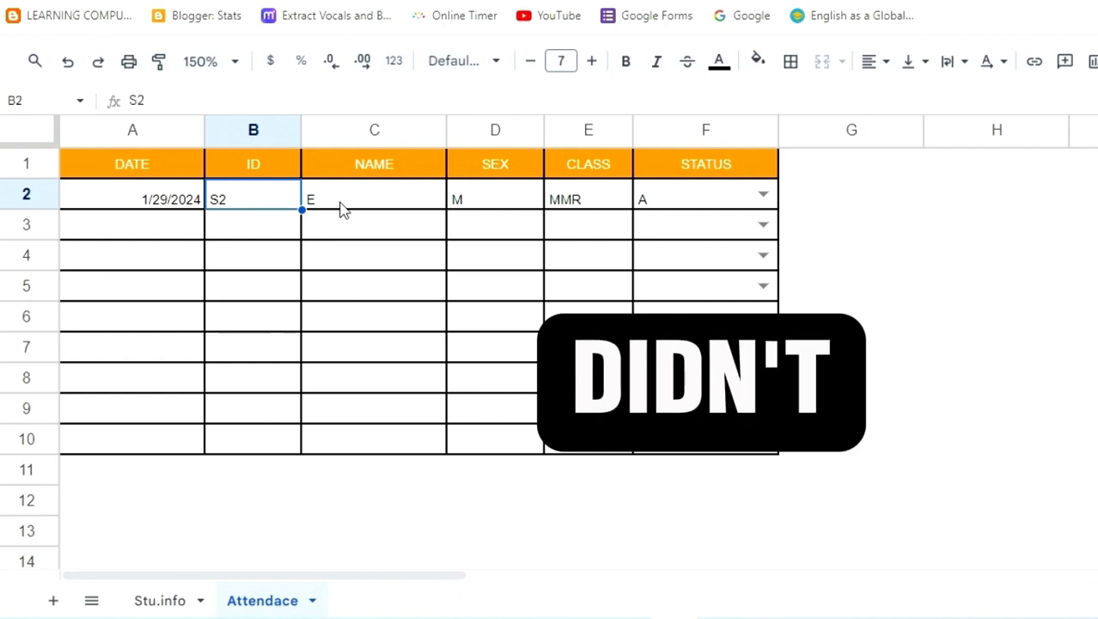
{"action": "left_click", "coordinate": [417, 207]}
{"action": "left_click", "coordinate": [485, 204]}
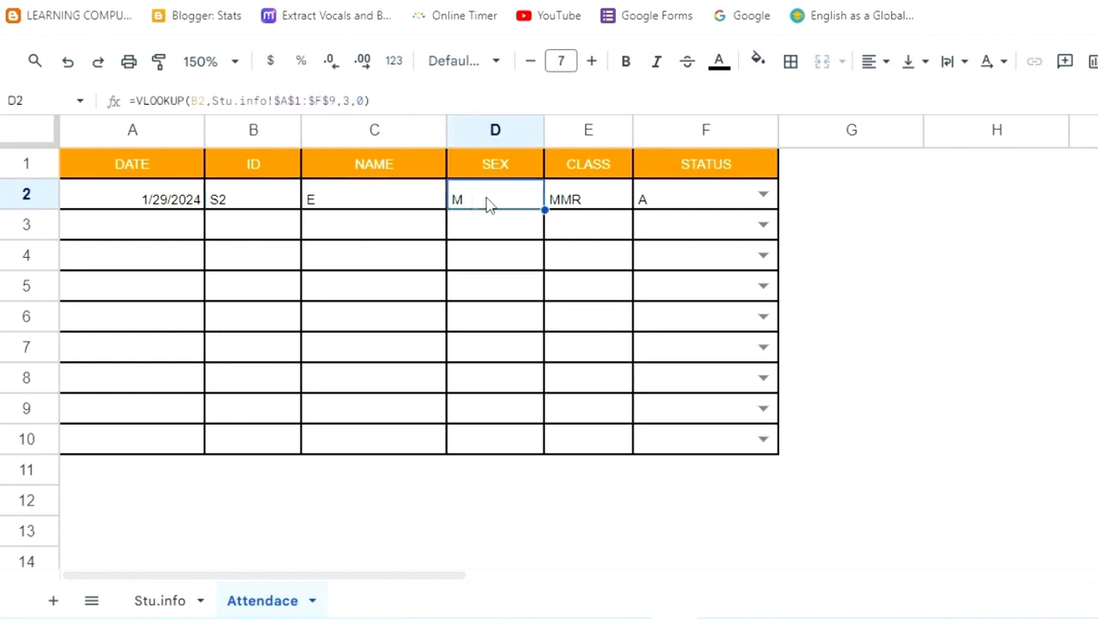
{"action": "left_click", "coordinate": [593, 208]}
{"action": "left_click", "coordinate": [289, 199]}
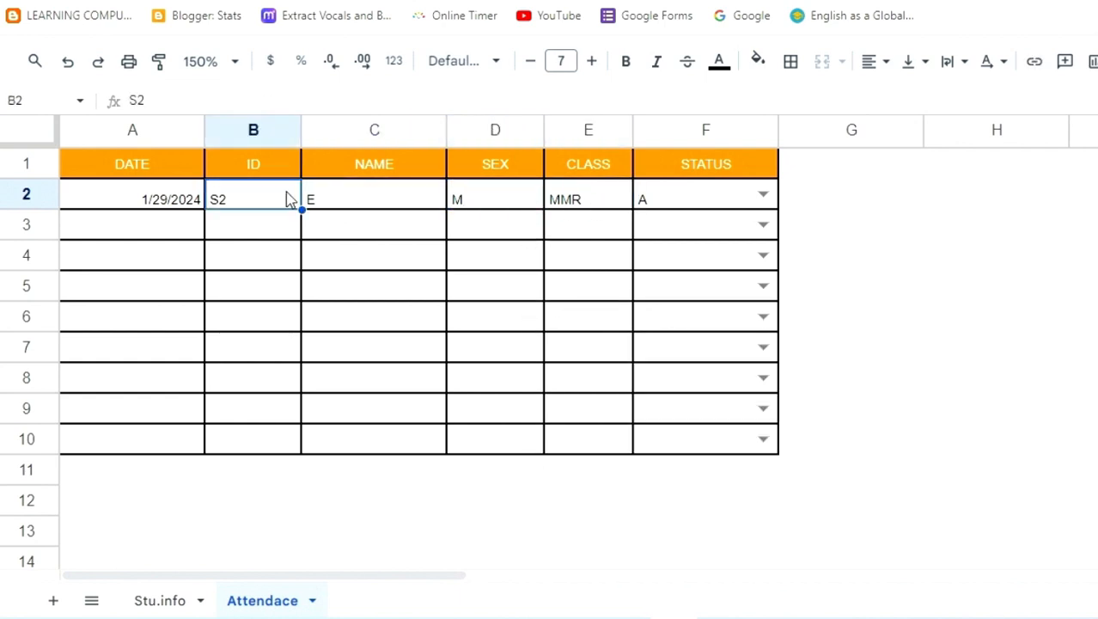
{"action": "left_click_drag", "start_coordinate": [309, 199], "coordinate": [567, 204]}
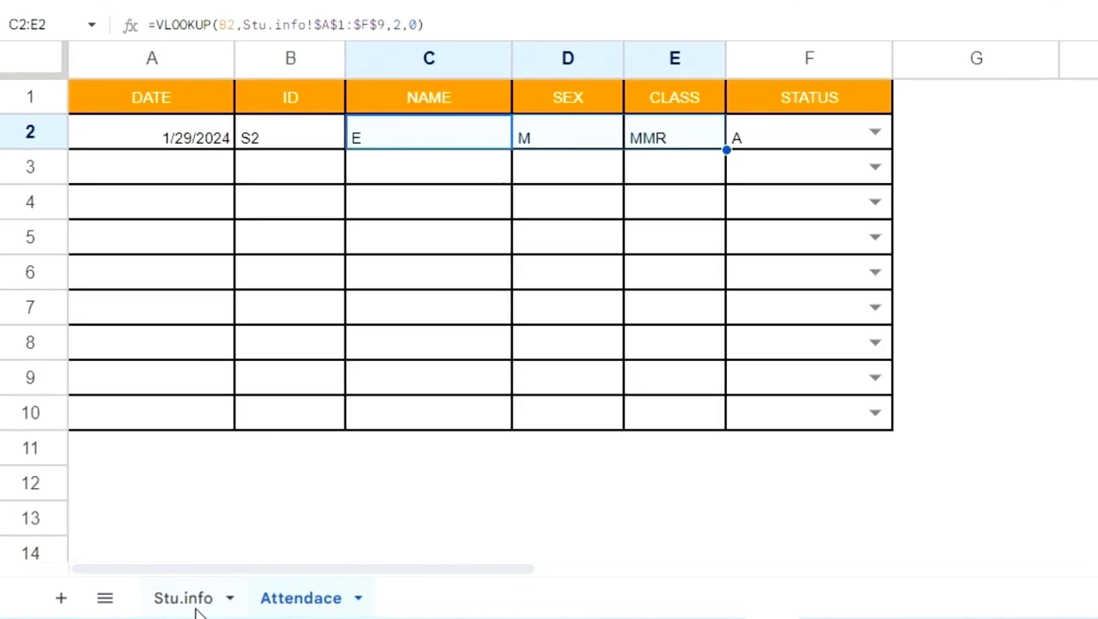
Examine the student IDs in A2:A9 and the first student's name, sex and class on the Stu.info sheet
{"action": "left_click", "coordinate": [181, 598]}
{"action": "left_click_drag", "start_coordinate": [105, 142], "coordinate": [118, 388]}
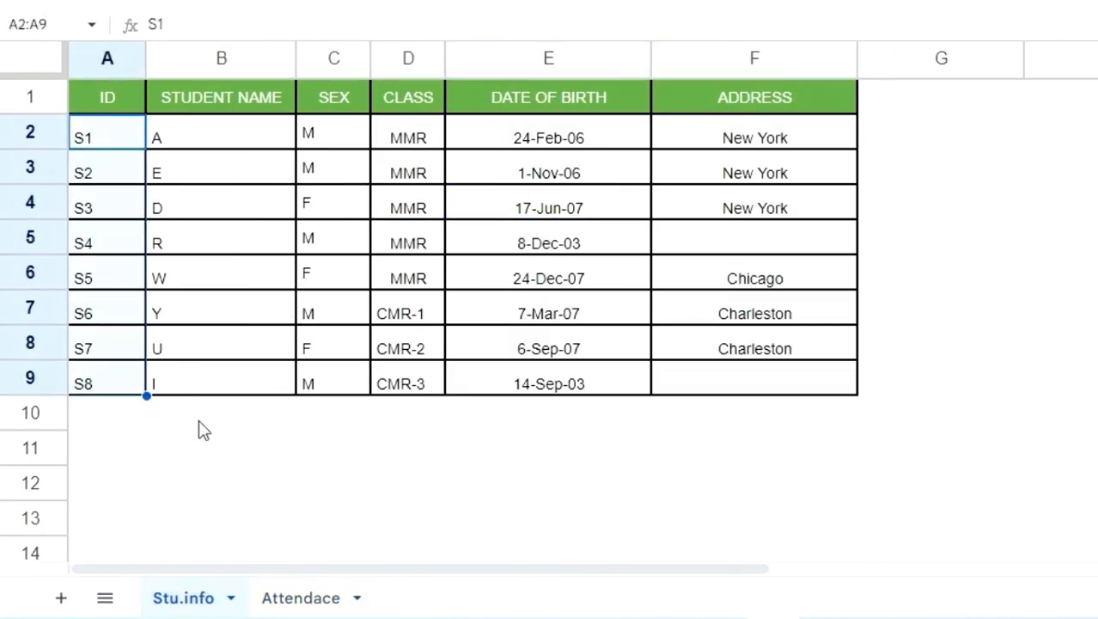
{"action": "left_click_drag", "start_coordinate": [252, 144], "coordinate": [450, 146]}
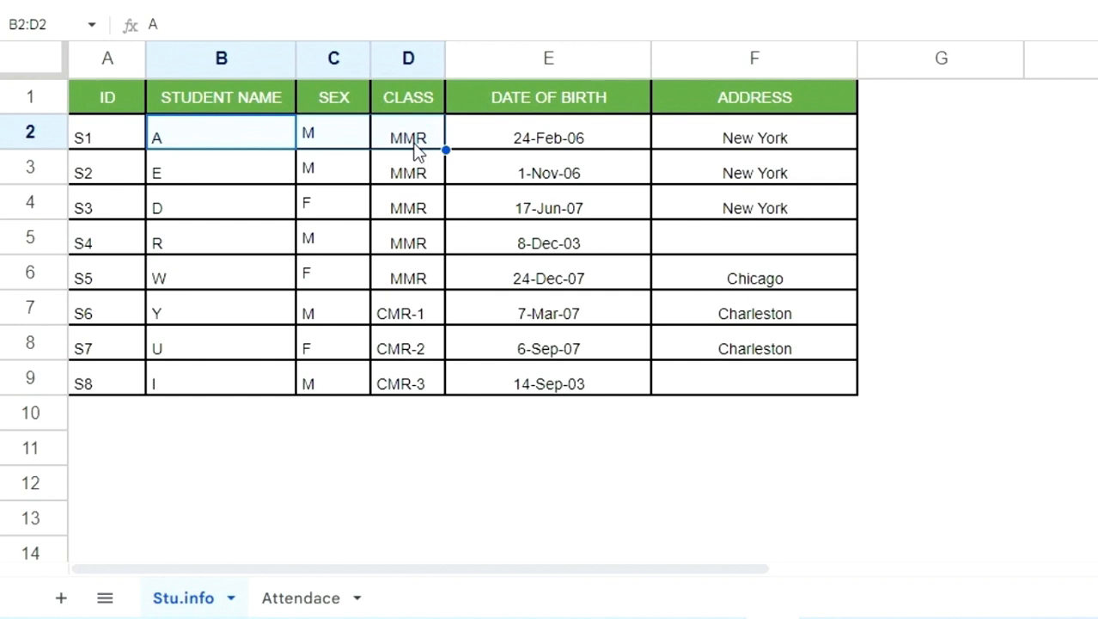
Clear the name, sex and class cells C2:E2 on the Attendace sheet
{"action": "left_click", "coordinate": [319, 602]}
{"action": "left_click", "coordinate": [438, 247]}
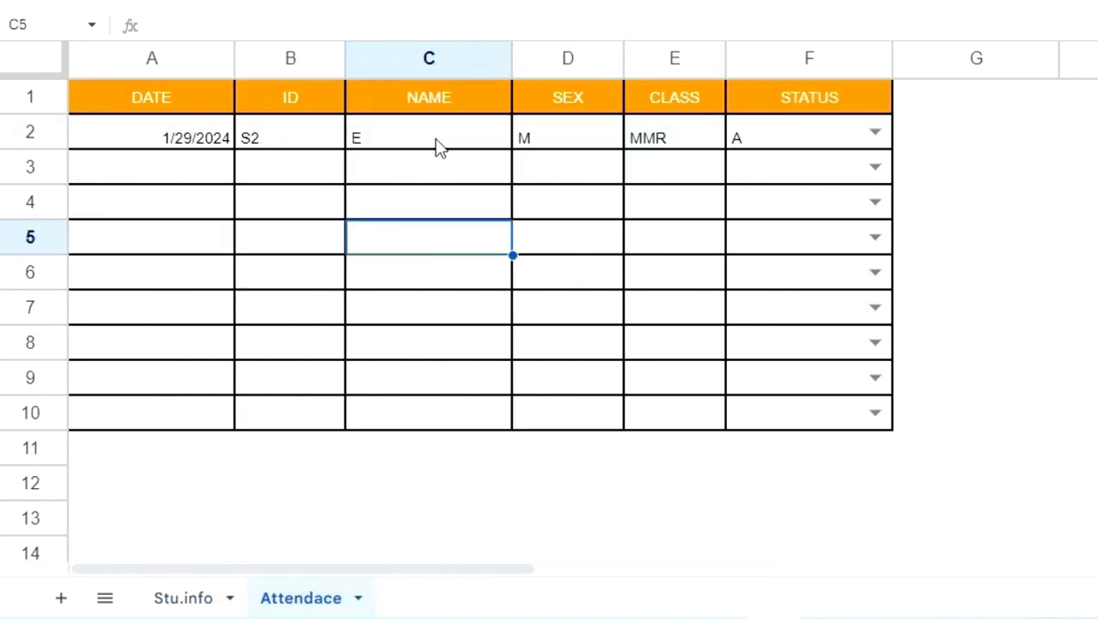
{"action": "left_click_drag", "start_coordinate": [438, 147], "coordinate": [651, 145]}
{"action": "key", "text": "Delete"}
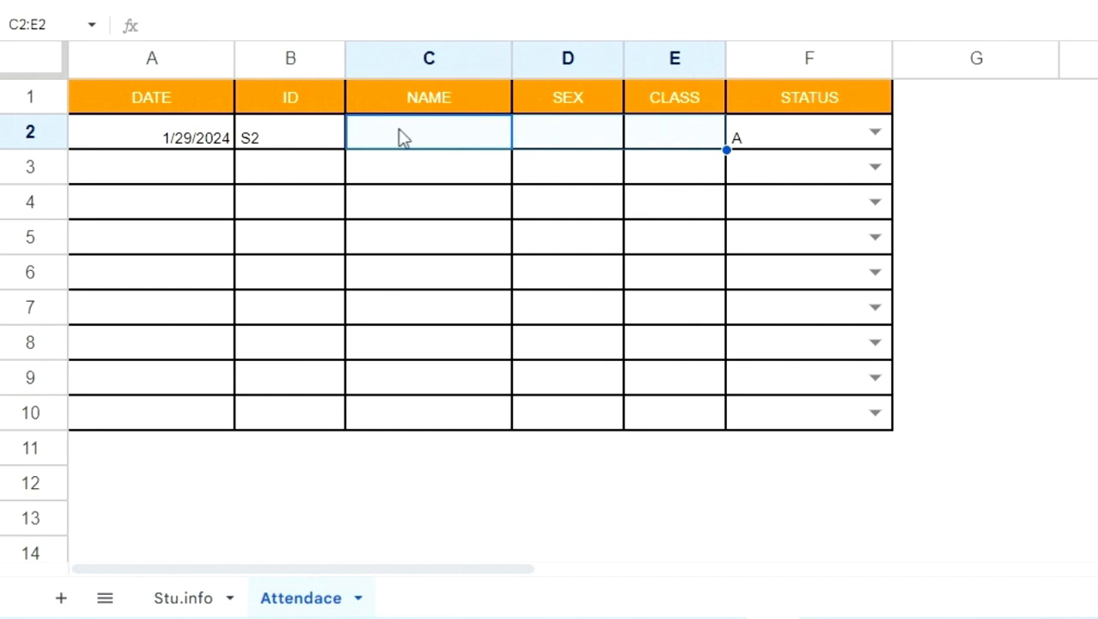
Start a VLOOKUP formula in the NAME cell C2 with the ID cell B2 as the search key
{"action": "left_click", "coordinate": [410, 139]}
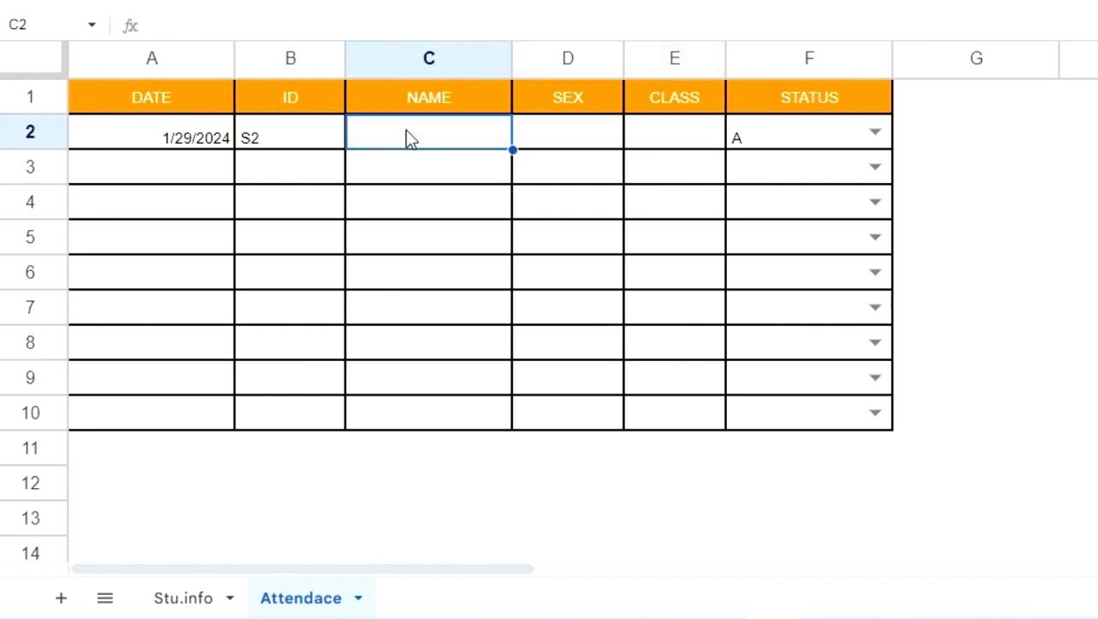
{"action": "type", "text": "="}
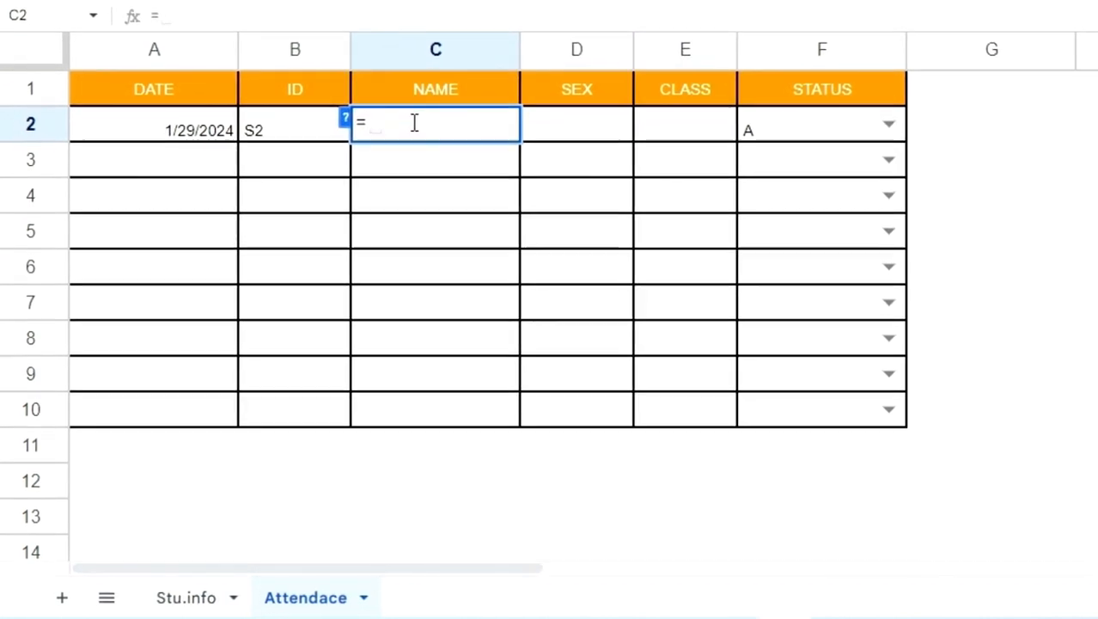
{"action": "type", "text": "VL"}
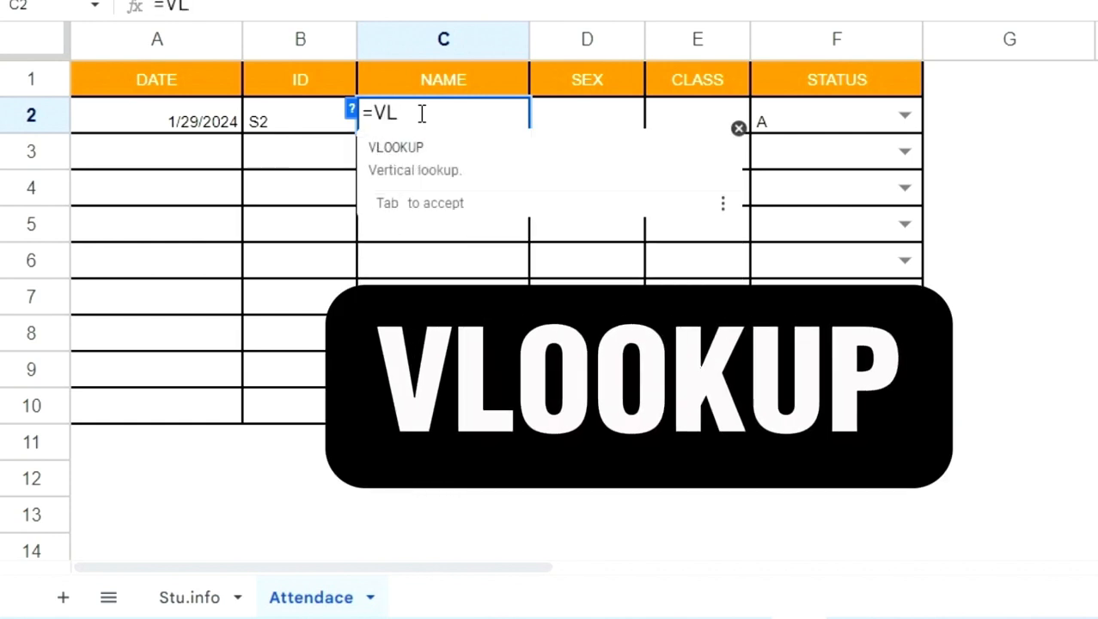
{"action": "left_click", "coordinate": [467, 164]}
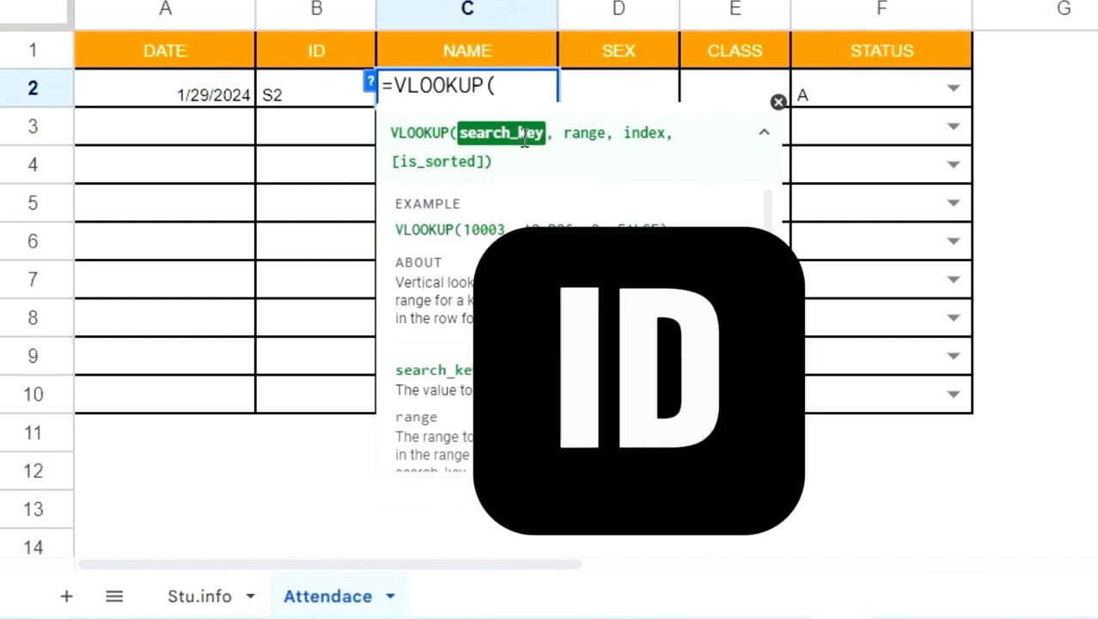
{"action": "left_click", "coordinate": [326, 93]}
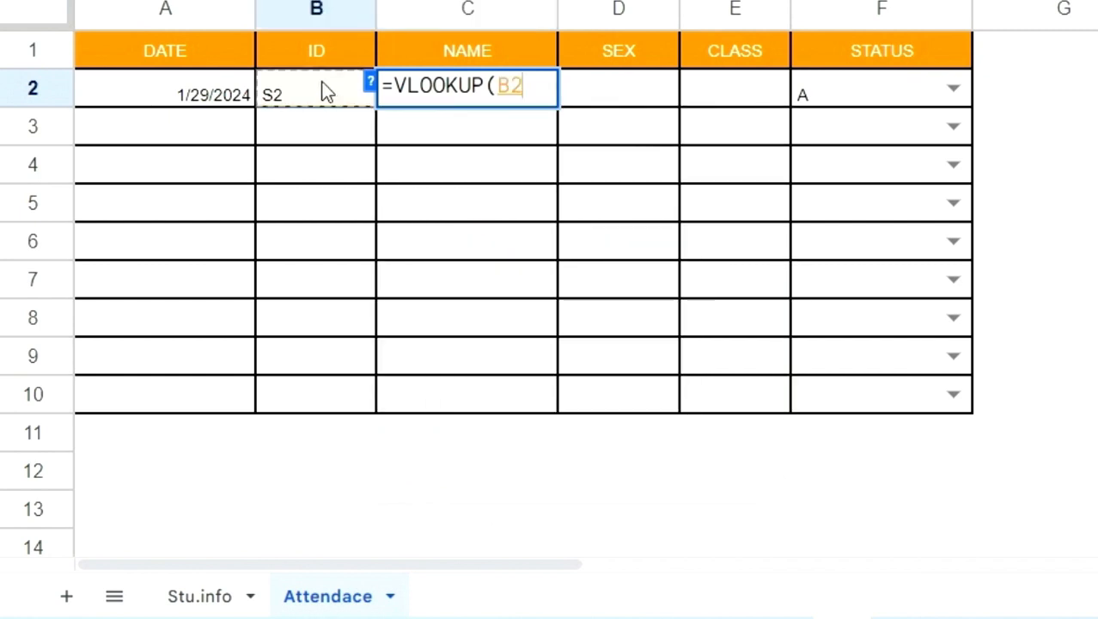
{"action": "type", "text": ","}
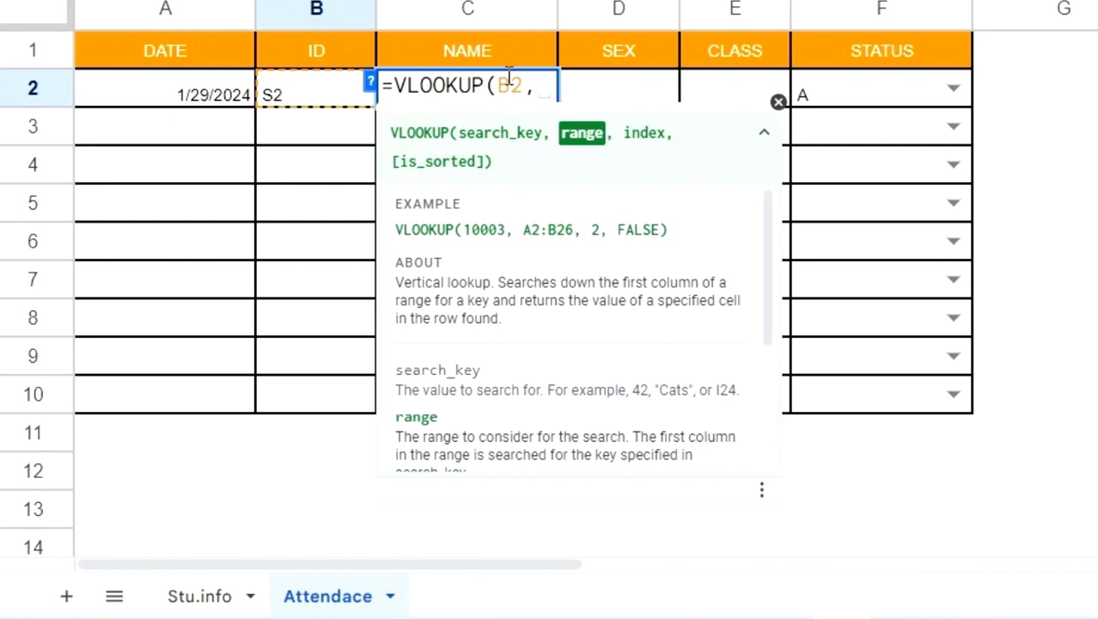
Set the VLOOKUP range to the whole student table as the absolute reference Stu.info!$A$1:$F$9
{"action": "left_click", "coordinate": [190, 602]}
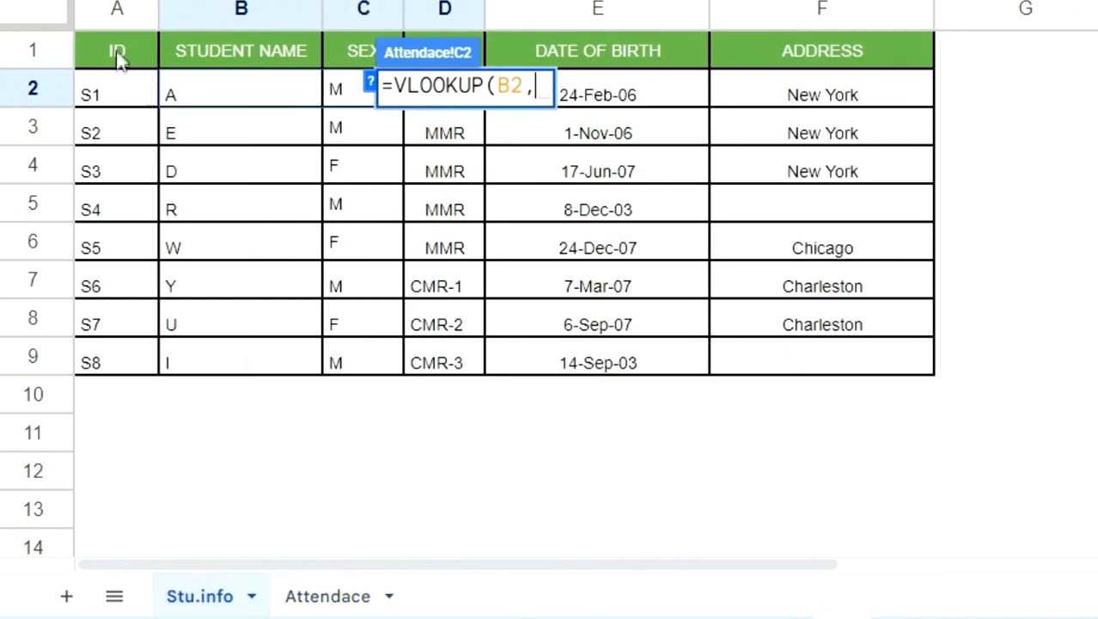
{"action": "left_click_drag", "start_coordinate": [118, 57], "coordinate": [958, 351]}
{"action": "key", "text": "F4"}
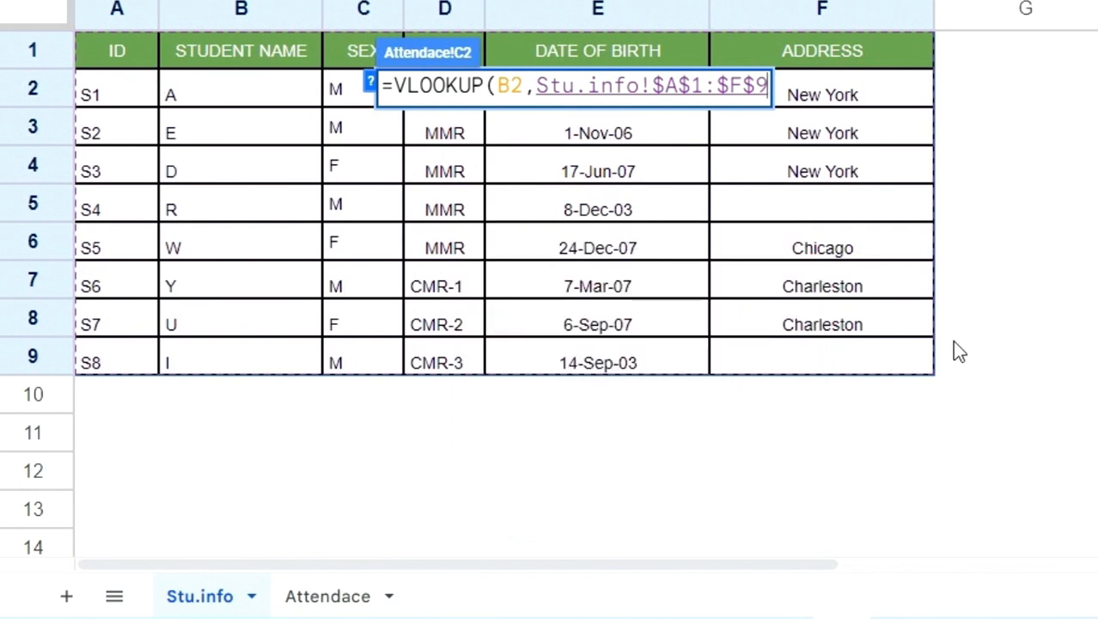
{"action": "type", "text": ","}
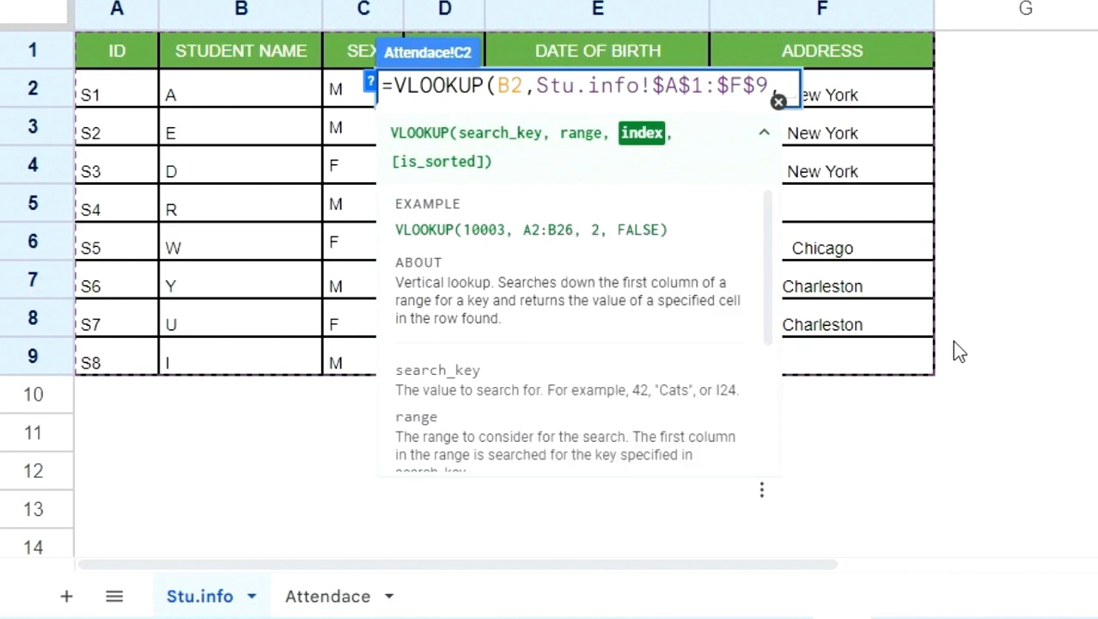
{"action": "type", "text": "2"}
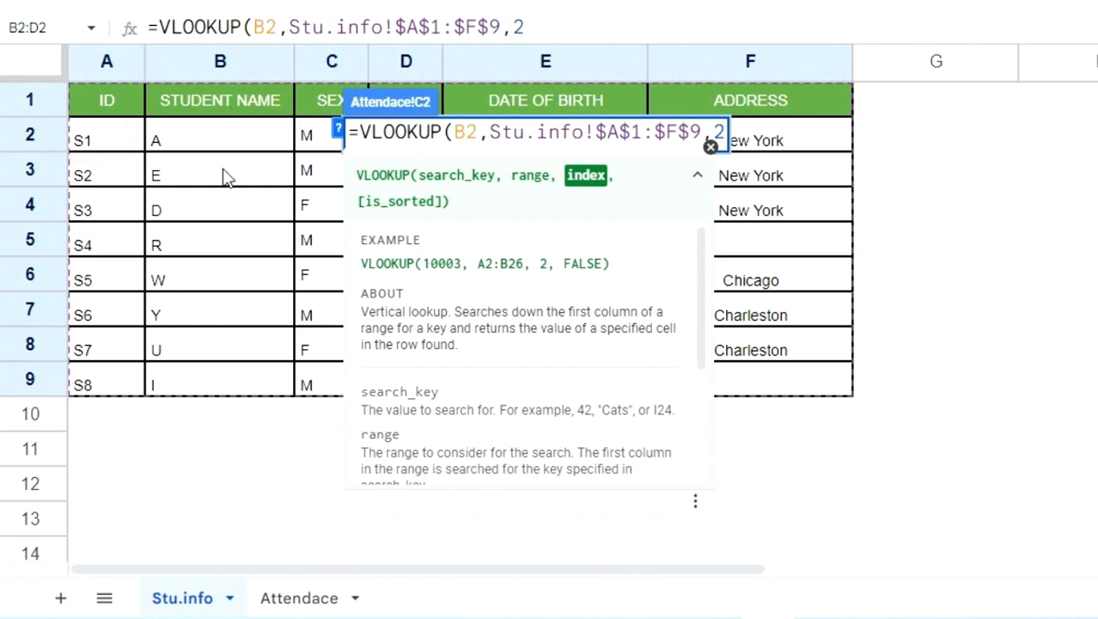
Complete the VLOOKUP formula with column index 2 and is_sorted value 0
{"action": "type", "text": ","}
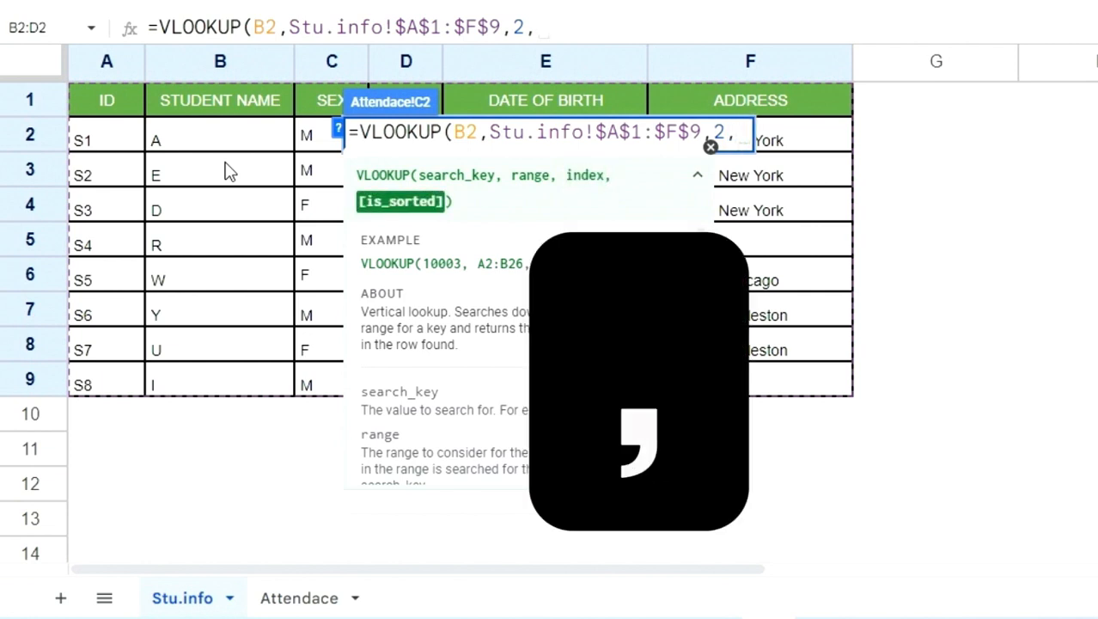
{"action": "type", "text": "0)"}
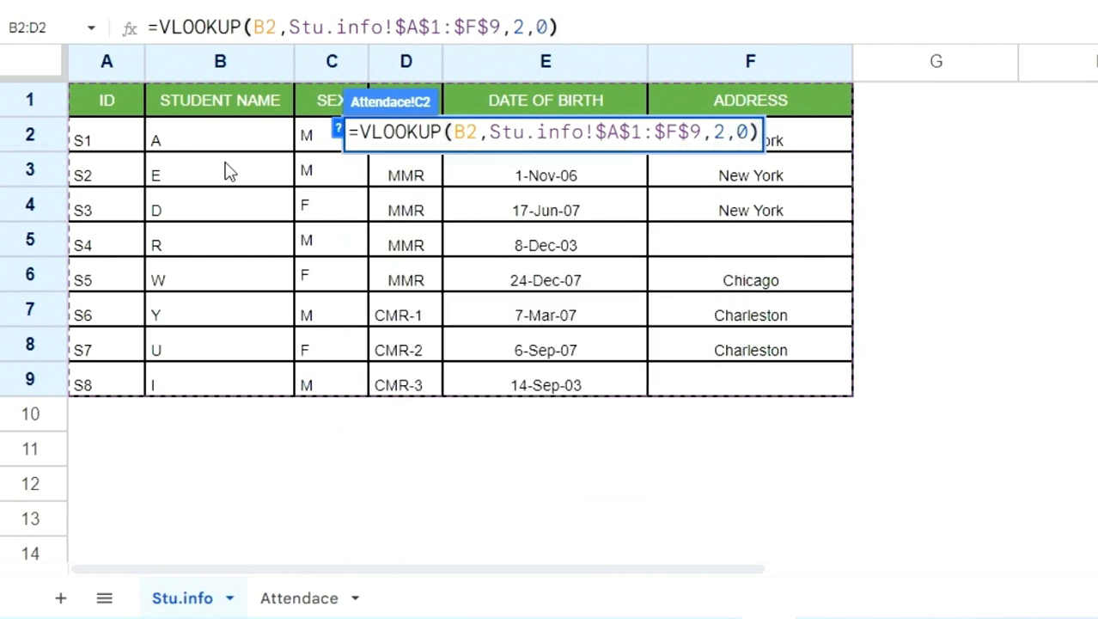
{"action": "key", "text": "Return"}
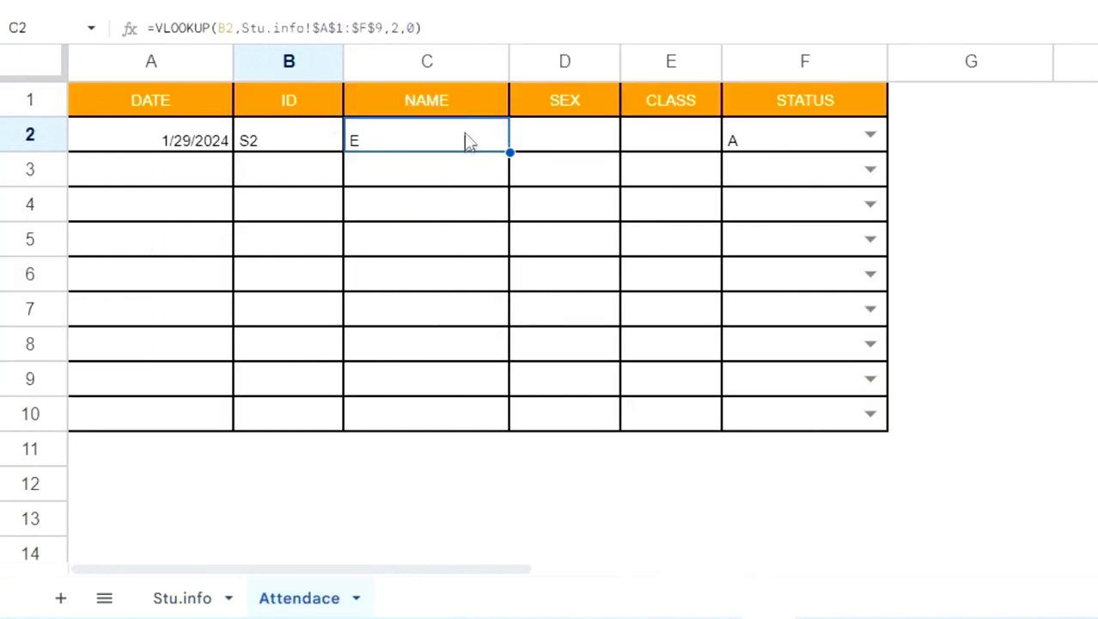
Test the name lookup by choosing an ID from Stu.info and setting B2 on the Attendace sheet to S4
{"action": "left_click", "coordinate": [322, 149]}
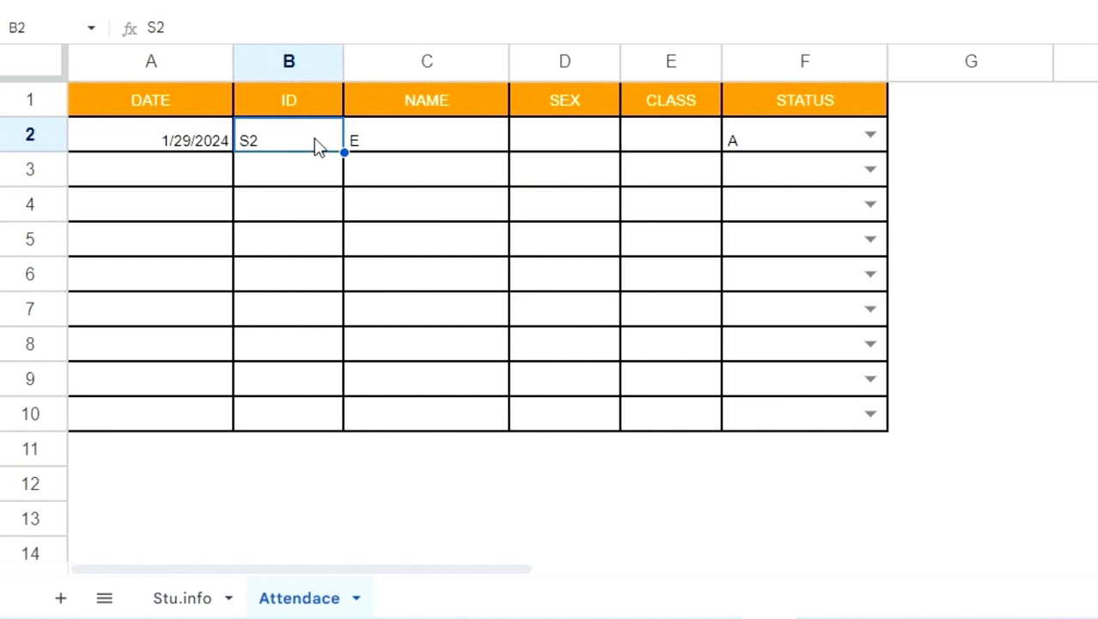
{"action": "left_click", "coordinate": [188, 599]}
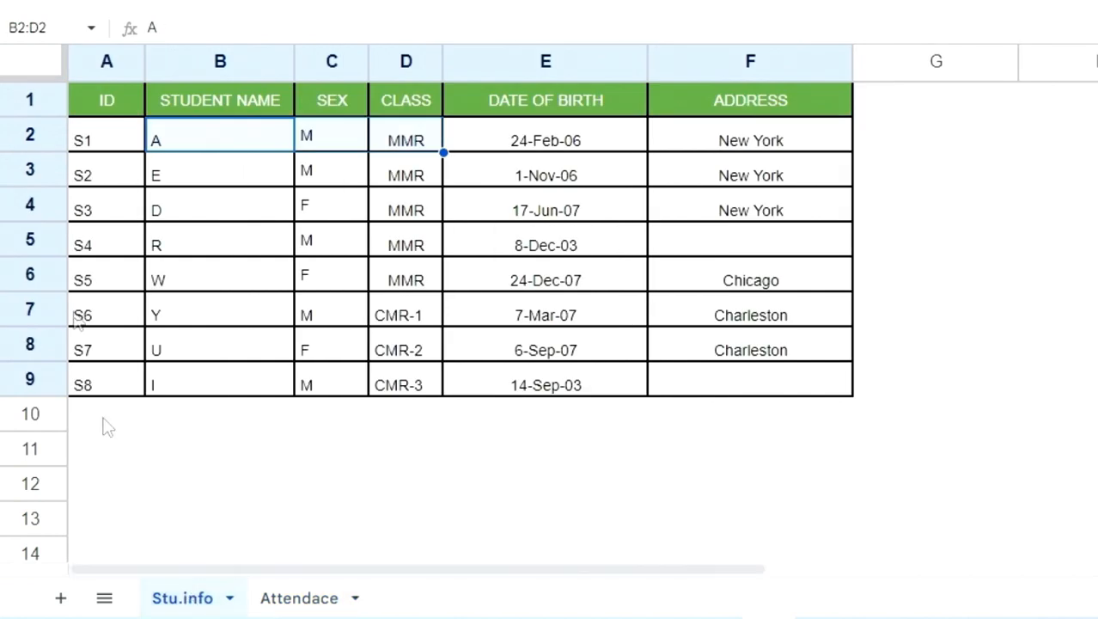
{"action": "left_click", "coordinate": [103, 248]}
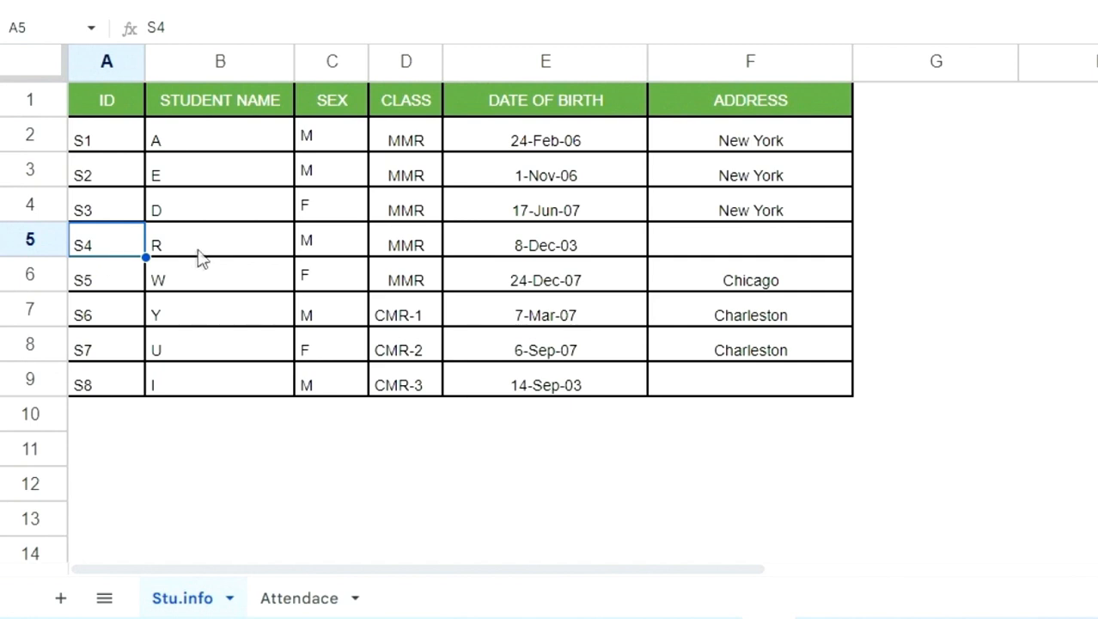
{"action": "left_click", "coordinate": [299, 598]}
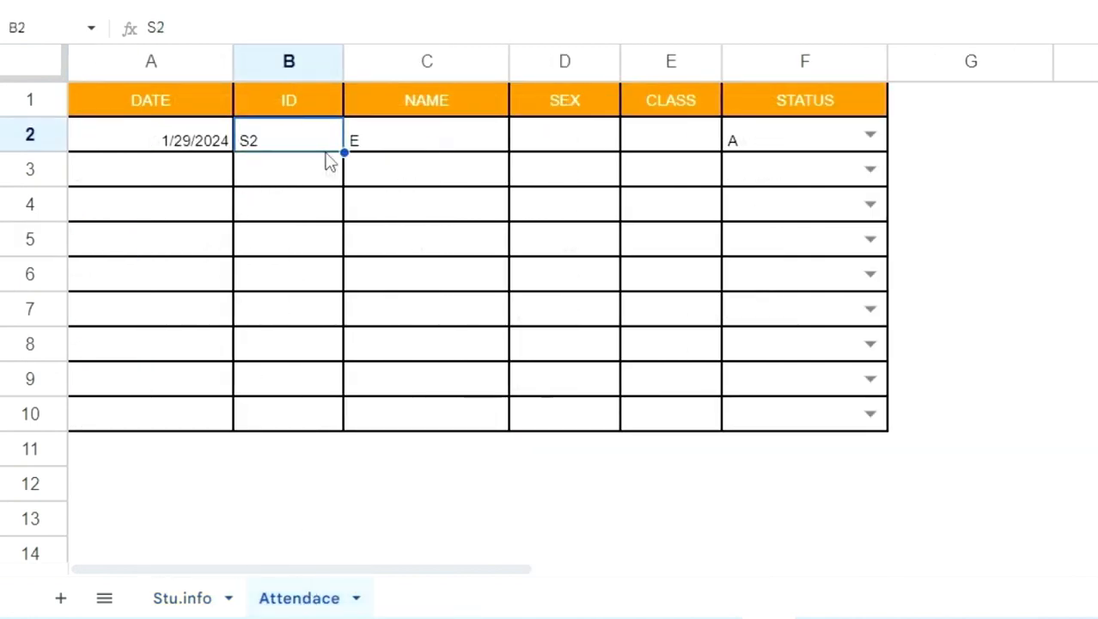
{"action": "type", "text": "S4"}
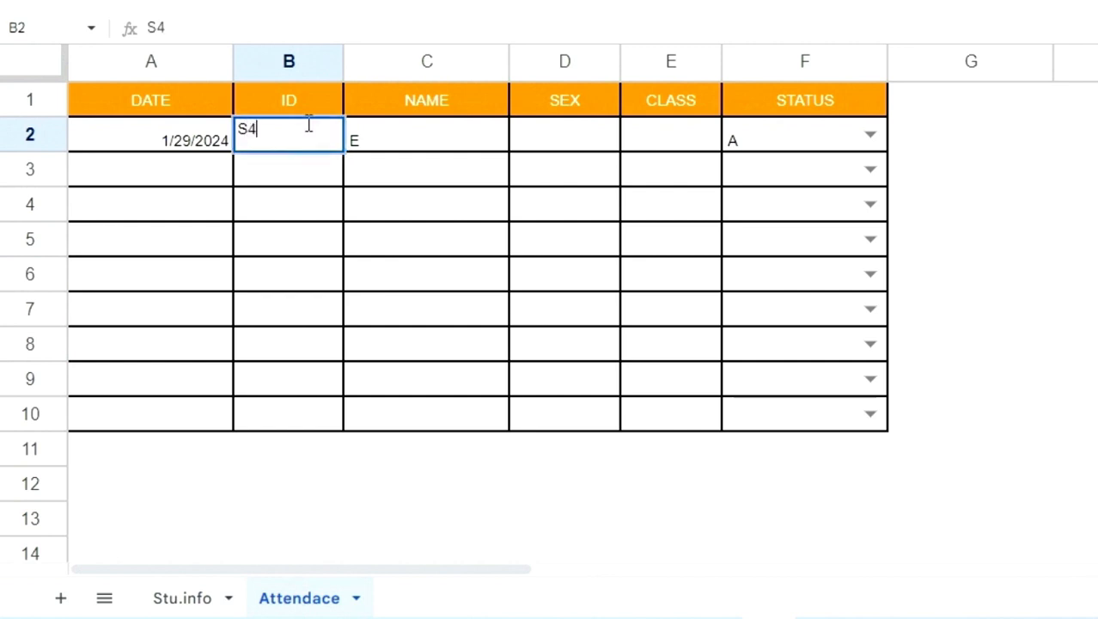
{"action": "key", "text": "Return"}
{"action": "left_click", "coordinate": [410, 140]}
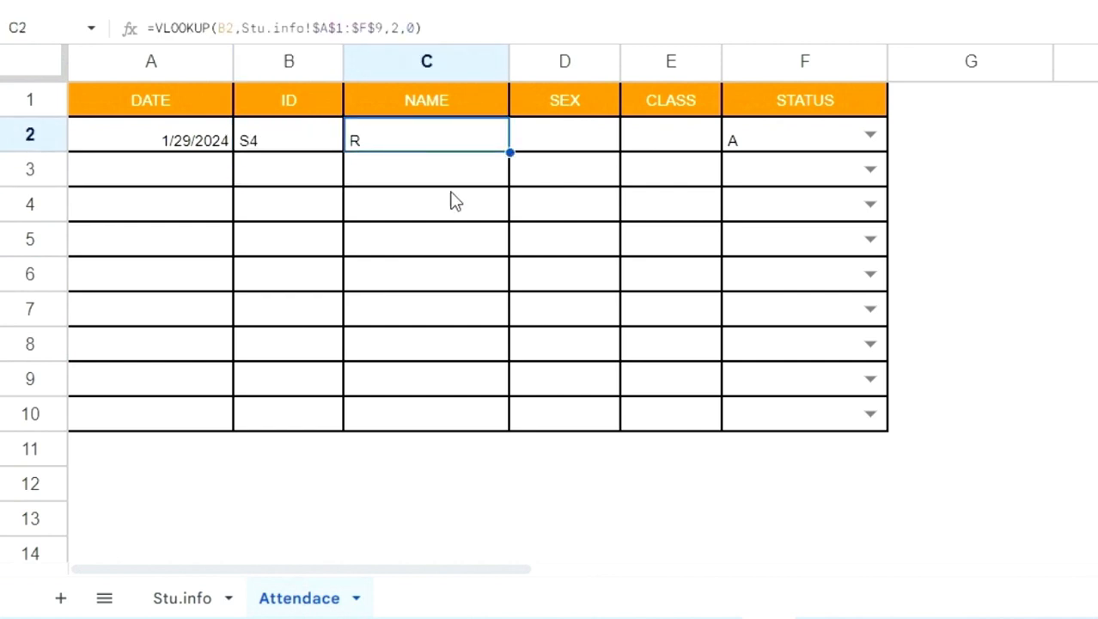
Compare the ID in B2 on the Attendace sheet with the ID and STUDENT NAME columns in Stu.info
{"action": "left_click", "coordinate": [316, 142]}
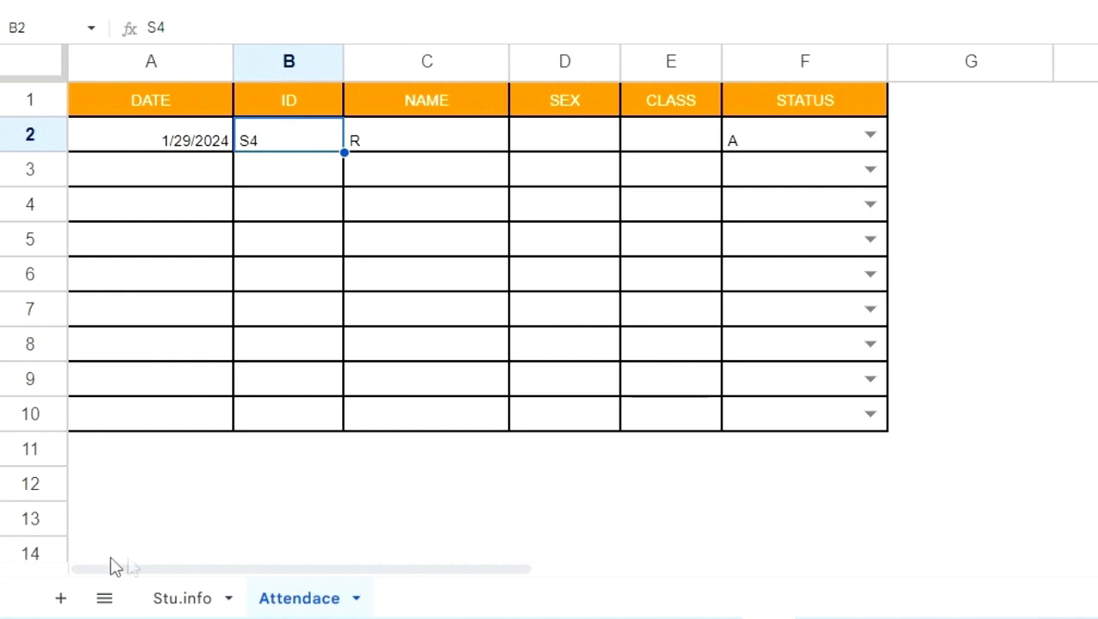
{"action": "left_click", "coordinate": [179, 599]}
{"action": "left_click_drag", "start_coordinate": [120, 146], "coordinate": [106, 385]}
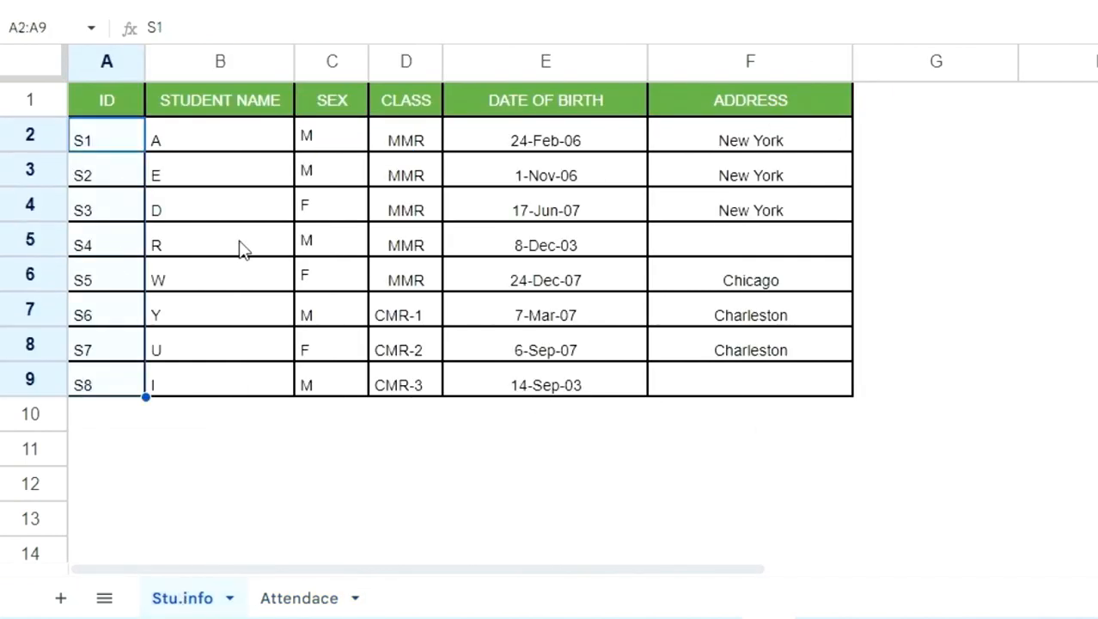
{"action": "left_click_drag", "start_coordinate": [246, 140], "coordinate": [253, 417]}
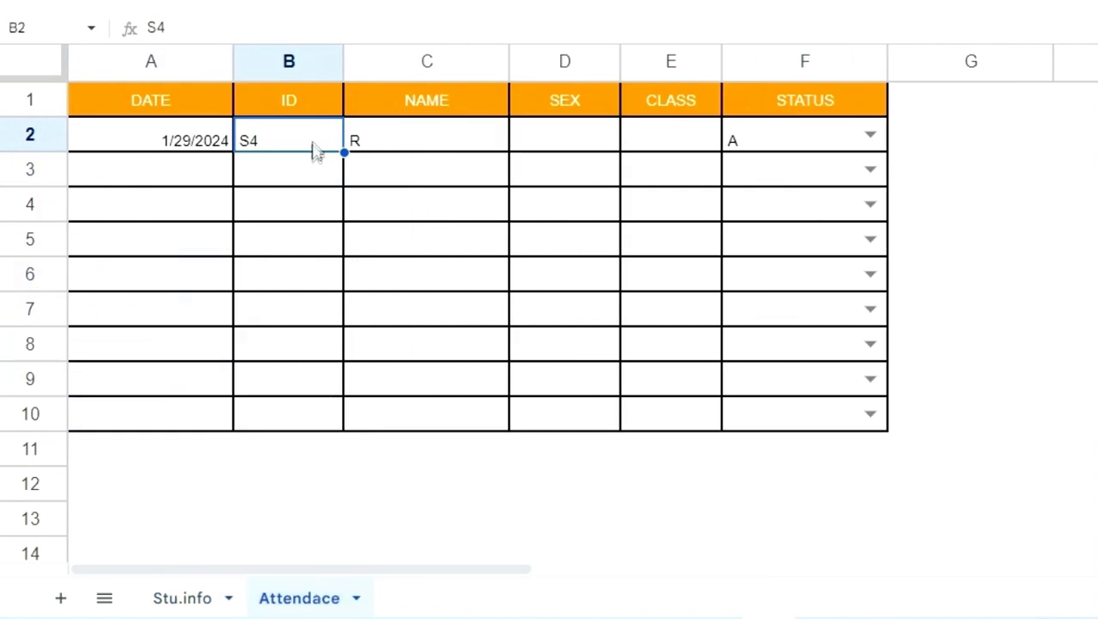
Review the VLOOKUP formula in the NAME cell C2 on the Attendace sheet and leave it as is
{"action": "left_click", "coordinate": [407, 140]}
{"action": "left_click", "coordinate": [474, 23]}
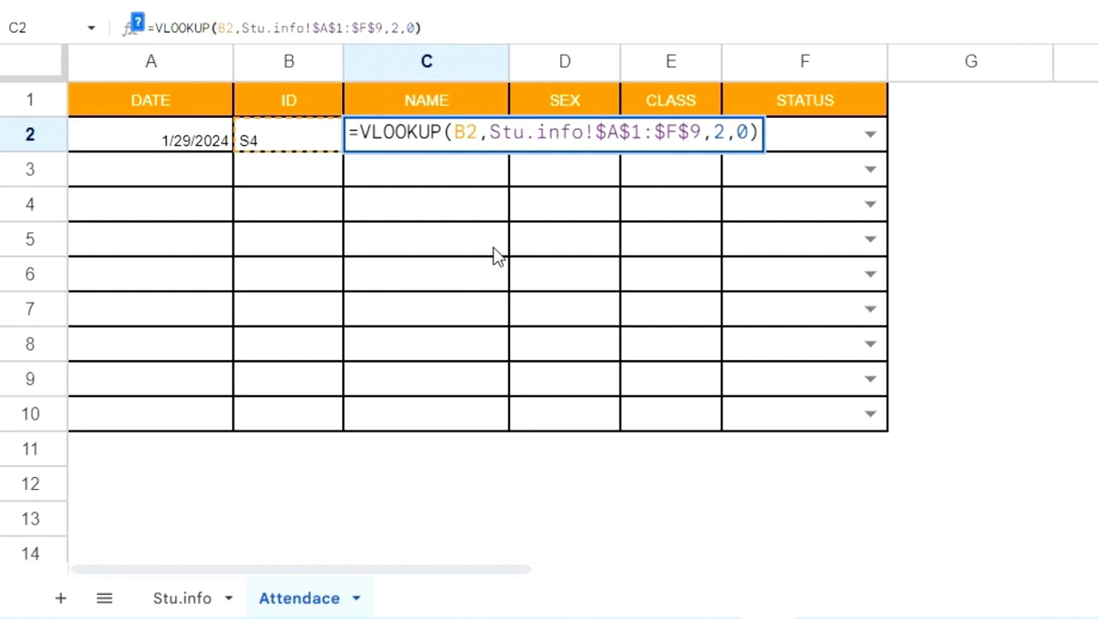
{"action": "key", "text": "Return"}
Start a VLOOKUP formula in the SEX cell D2 with the ID cell B2 as the search key
{"action": "left_click", "coordinate": [574, 130]}
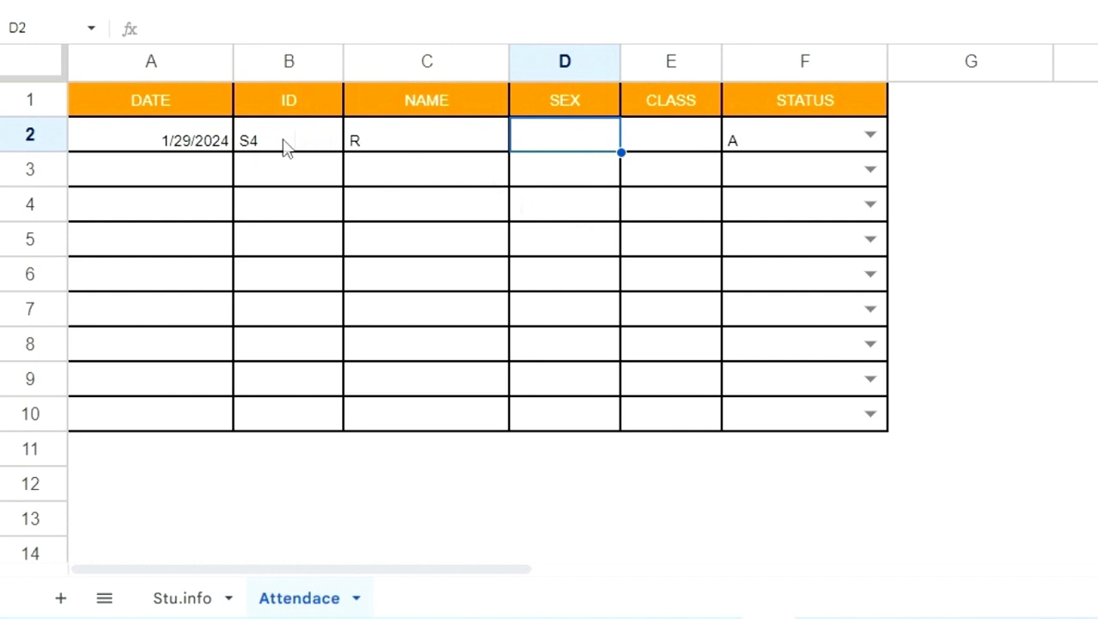
{"action": "type", "text": "="}
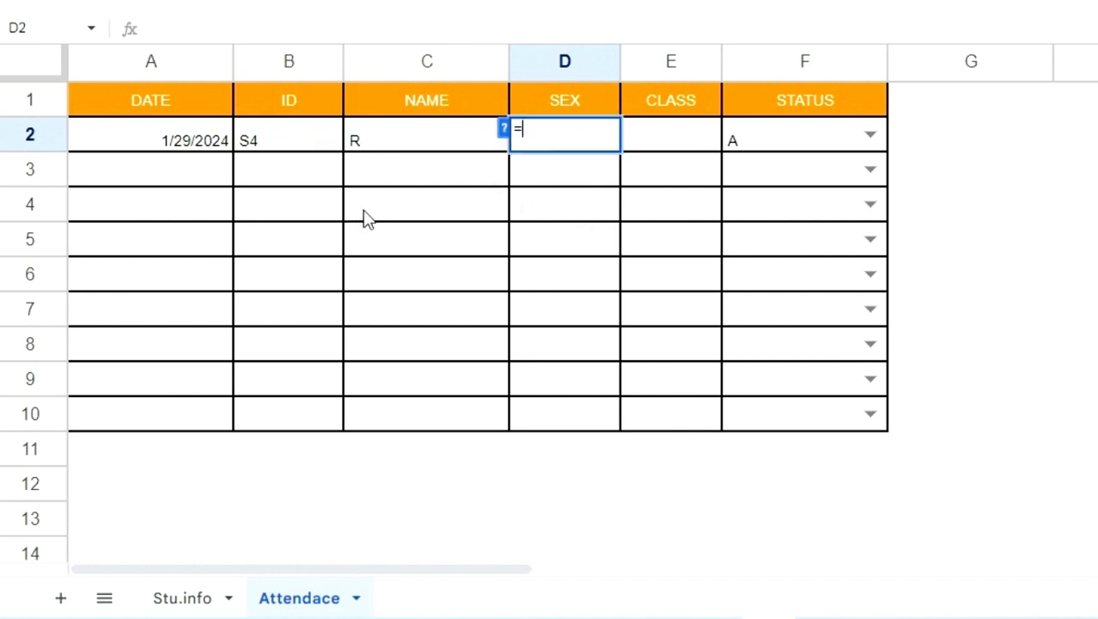
{"action": "type", "text": "VL"}
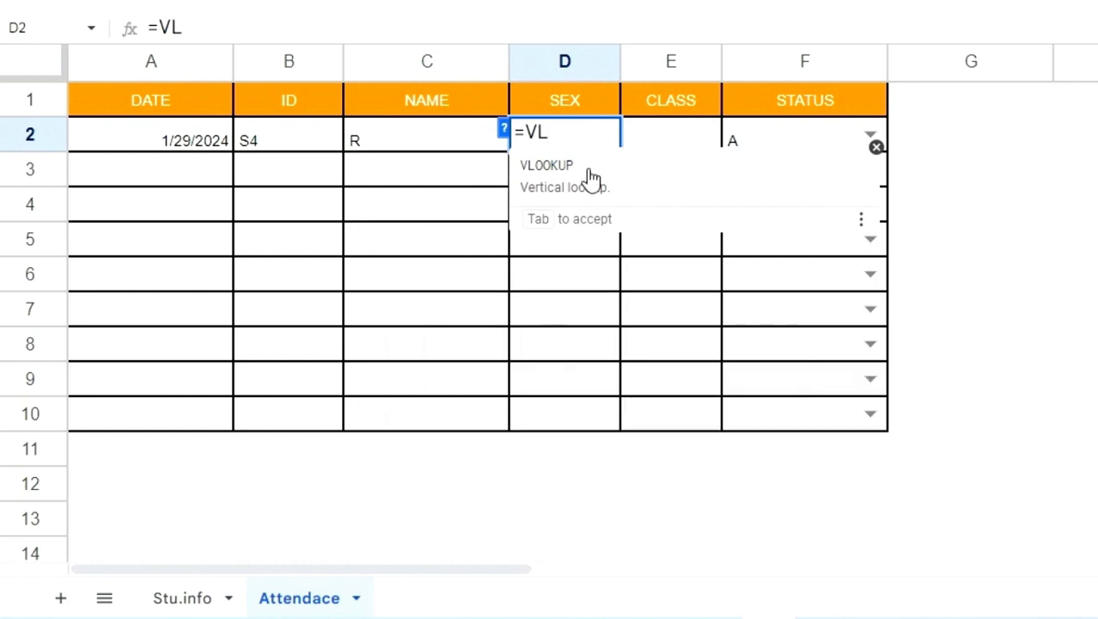
{"action": "left_click", "coordinate": [592, 178]}
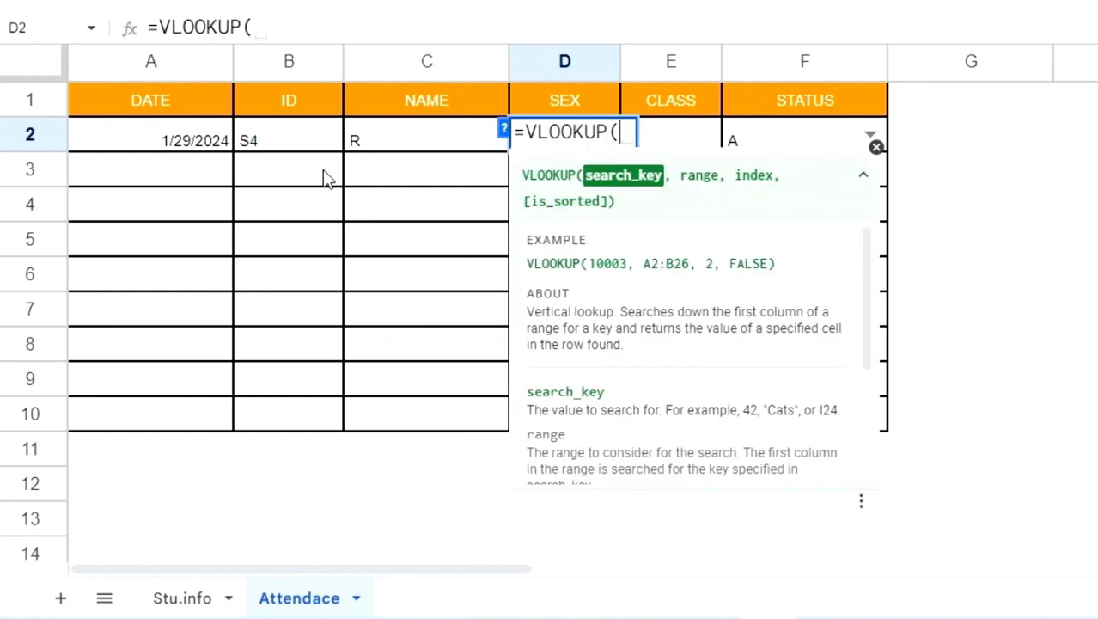
{"action": "left_click", "coordinate": [318, 141]}
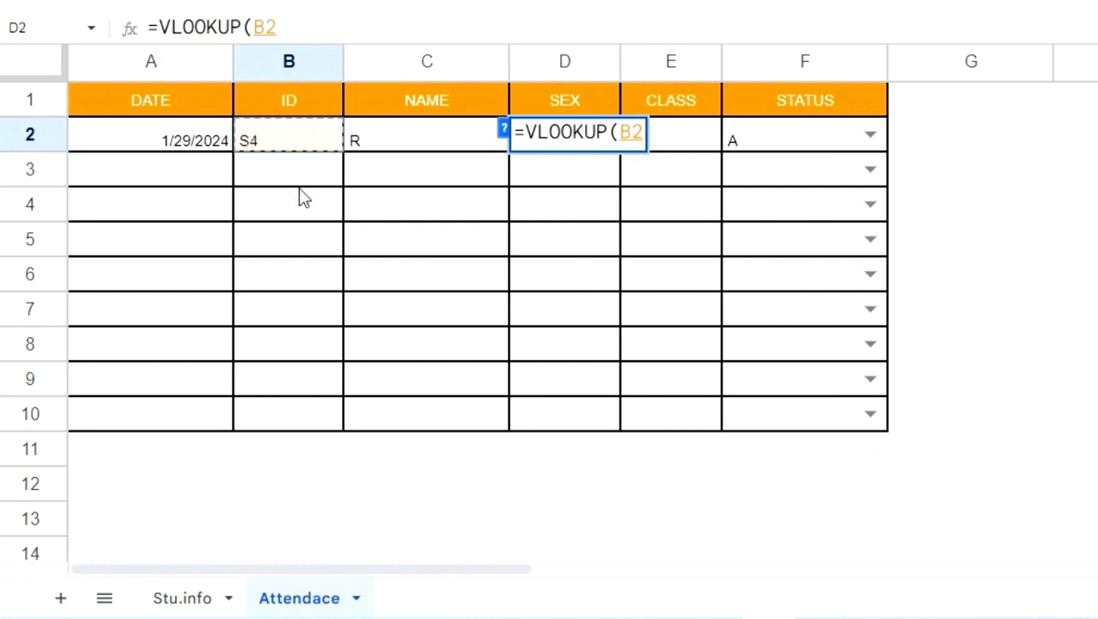
{"action": "type", "text": ","}
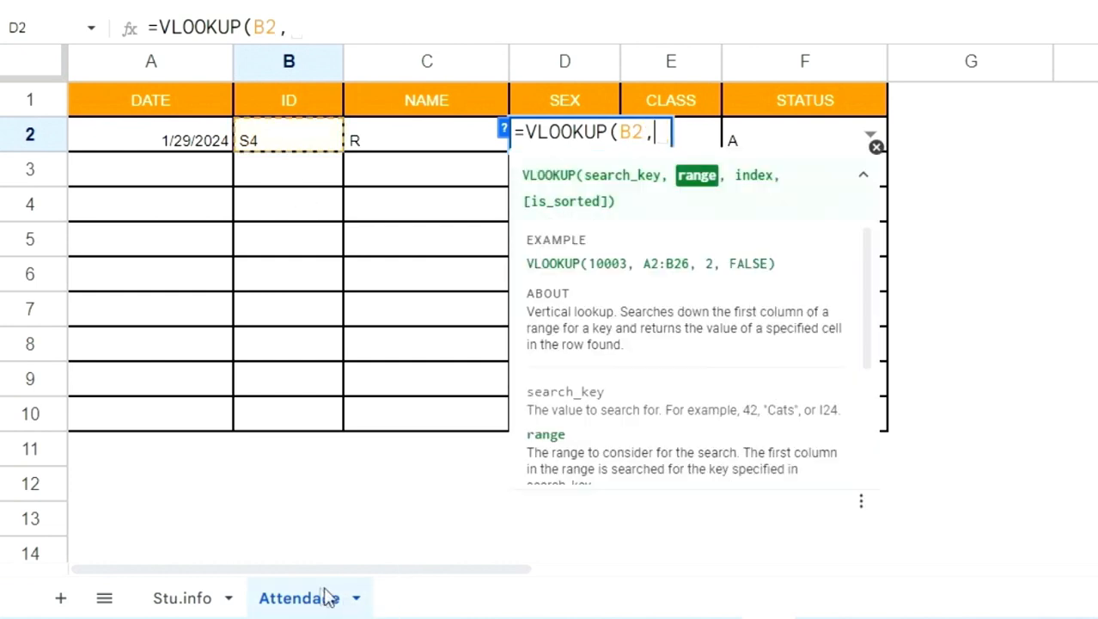
Set the range of the SEX lookup to the whole student table as the absolute reference Stu.info!$A$1:$F$9
{"action": "left_click", "coordinate": [184, 602]}
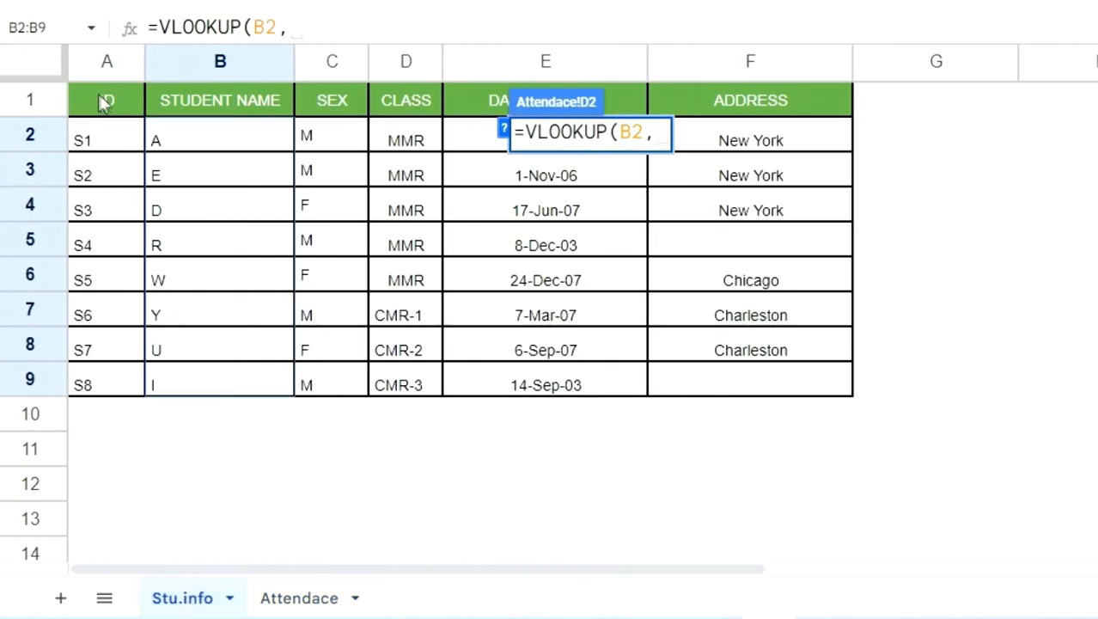
{"action": "left_click_drag", "start_coordinate": [103, 98], "coordinate": [829, 404]}
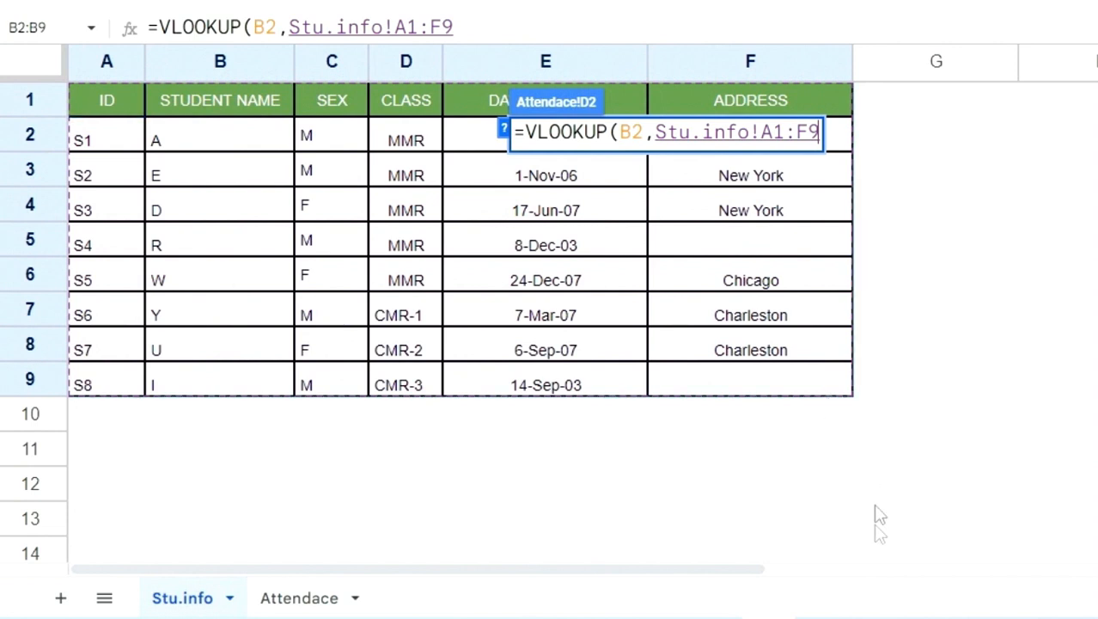
{"action": "key", "text": "F4"}
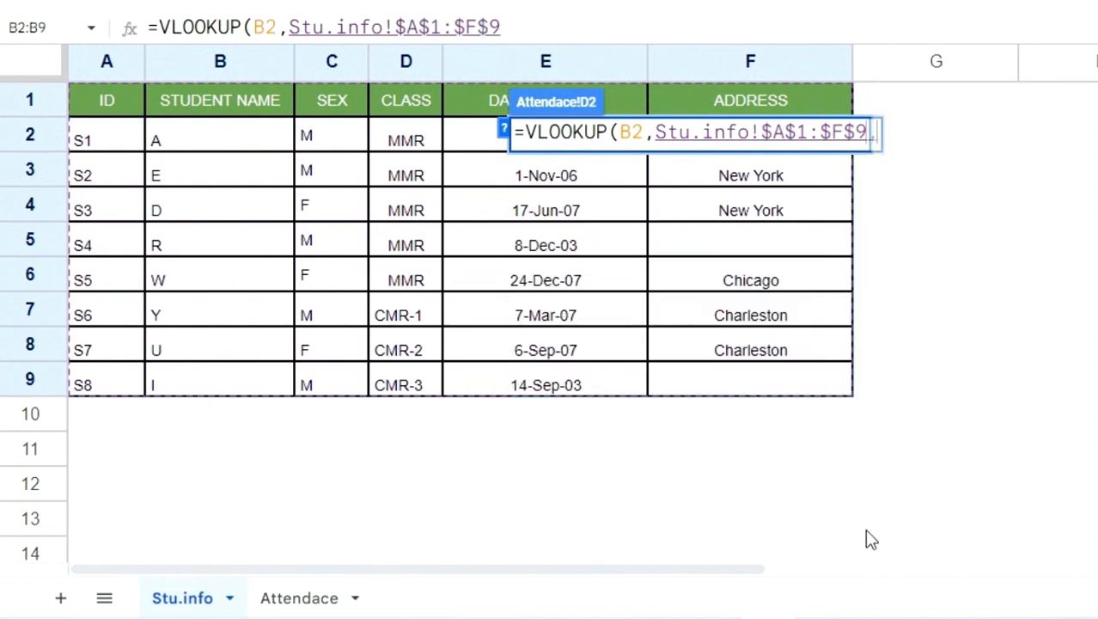
{"action": "type", "text": ","}
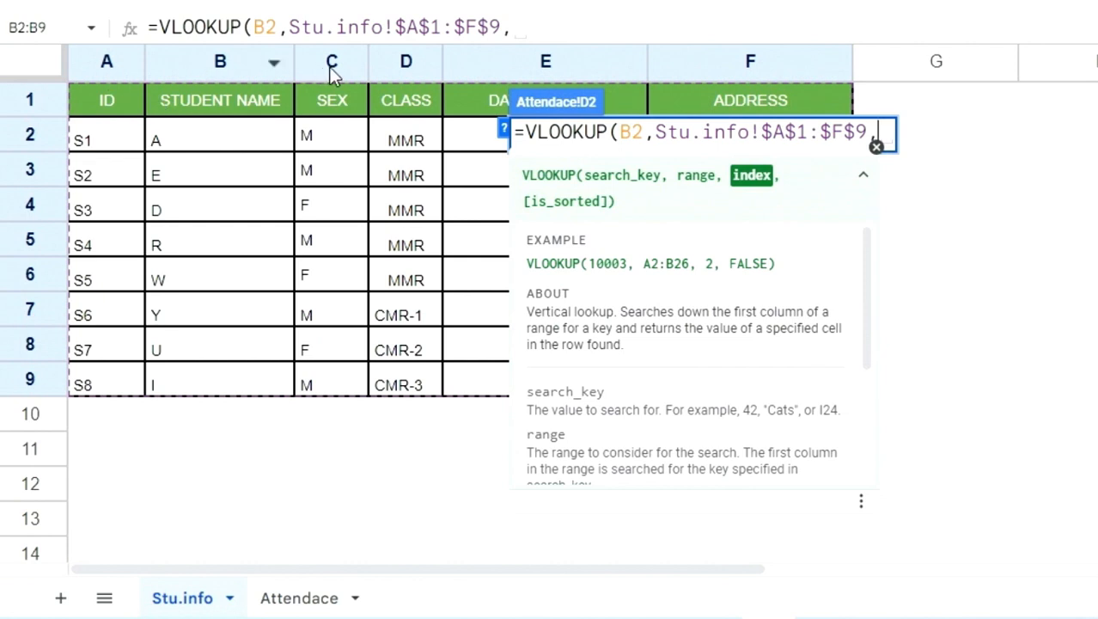
Complete the SEX lookup formula in D2 with column index 3 and is_sorted value 0
{"action": "type", "text": "3"}
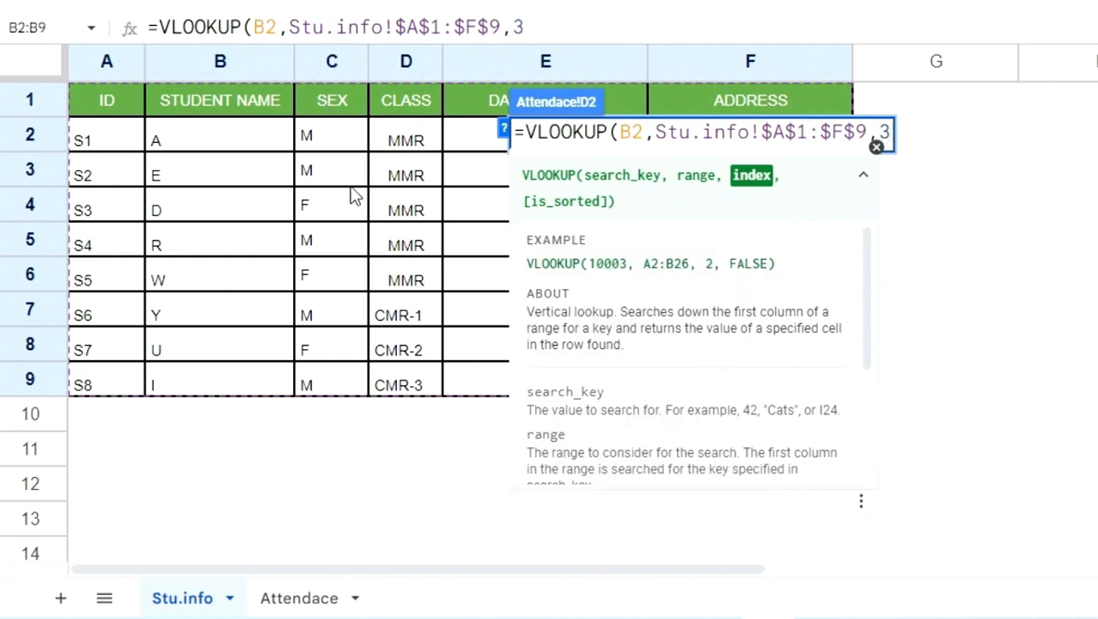
{"action": "type", "text": ",0)"}
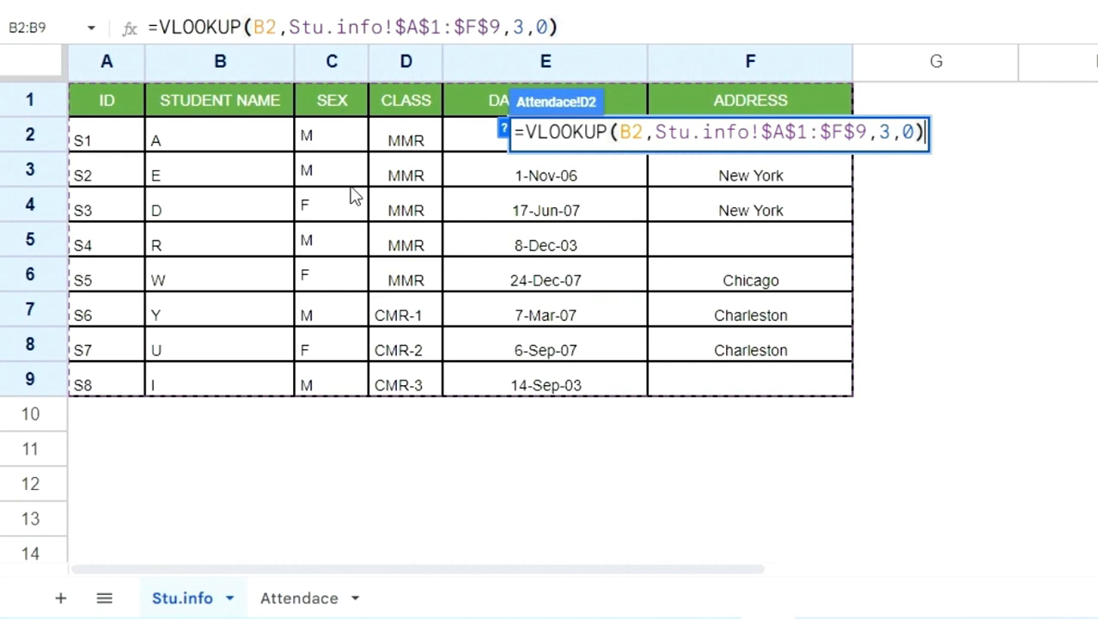
{"action": "key", "text": "Return"}
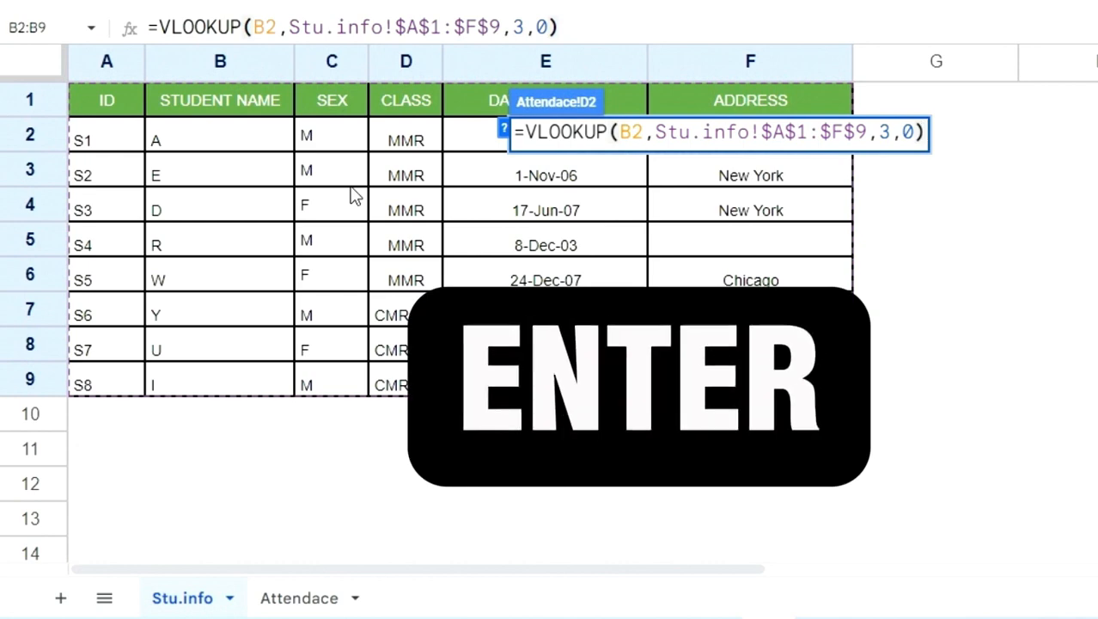
{"action": "left_click", "coordinate": [581, 152]}
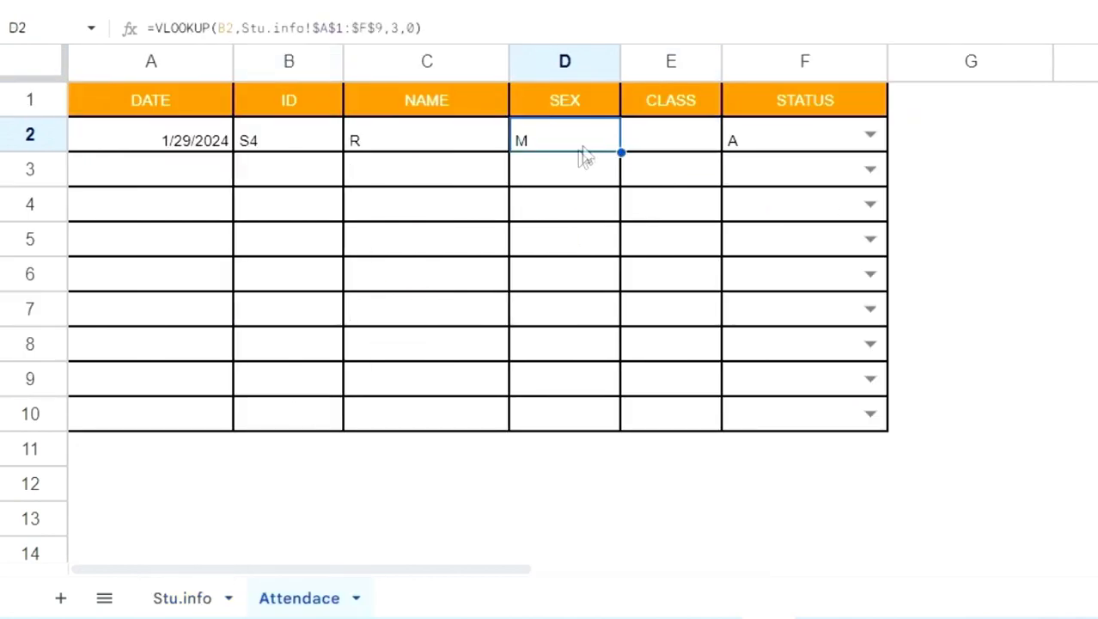
Check the lookup results against the ID, student name and sex cells of the S4 row in Stu.info
{"action": "left_click", "coordinate": [196, 600]}
{"action": "left_click", "coordinate": [112, 256]}
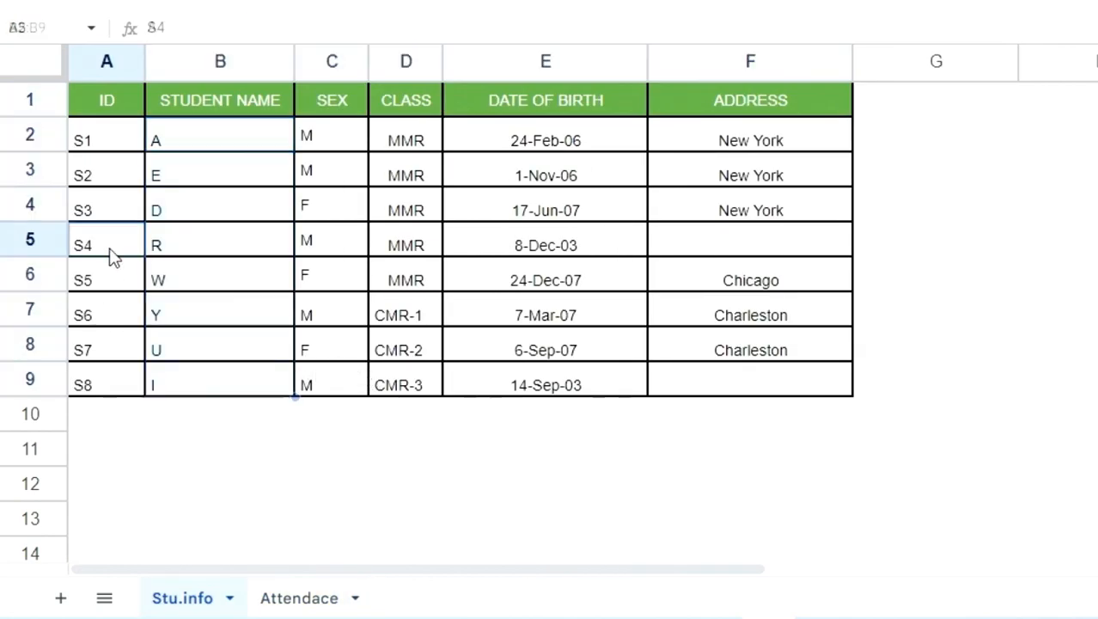
{"action": "left_click", "coordinate": [198, 247]}
{"action": "type", "text": "R"}
{"action": "left_click", "coordinate": [335, 247]}
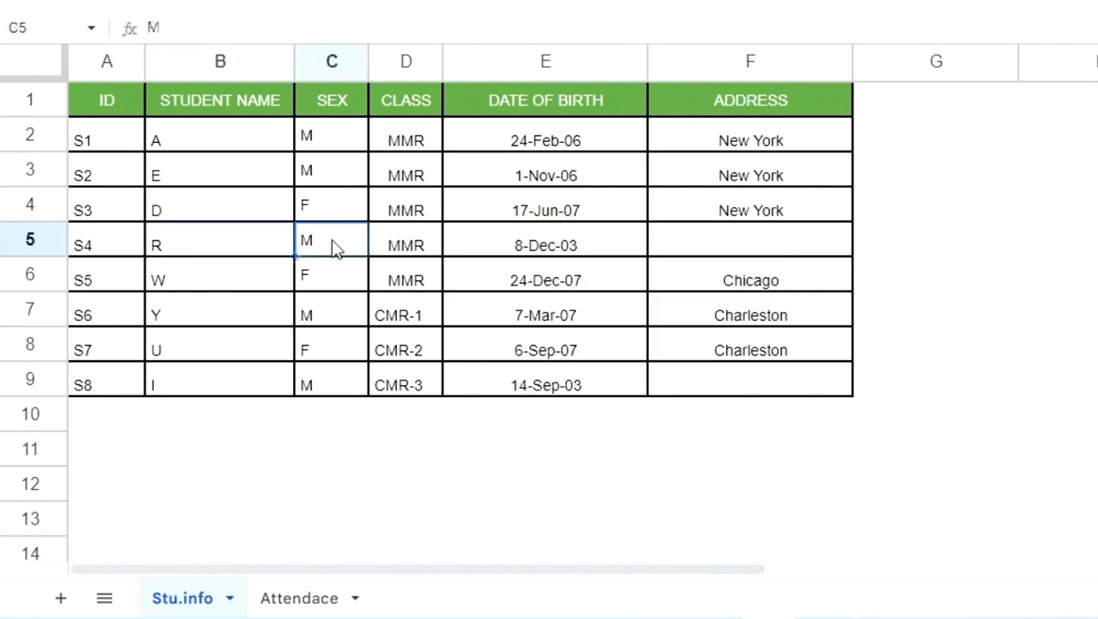
{"action": "type", "text": "M"}
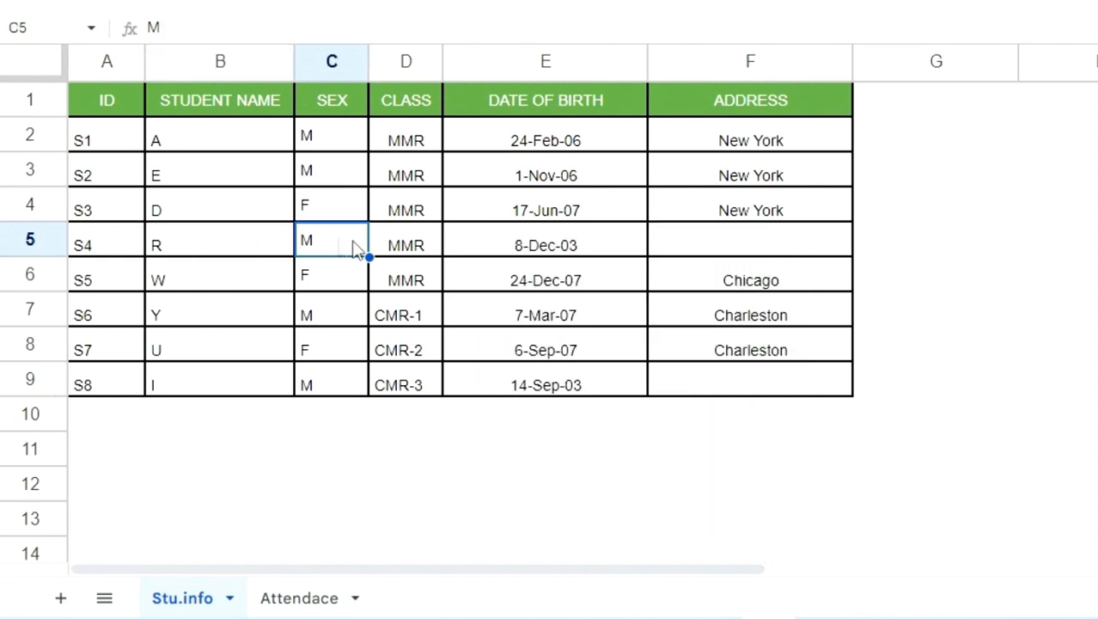
Return to the Attendace sheet and select the CLASS cell E2 for the class lookup
{"action": "left_click", "coordinate": [303, 599]}
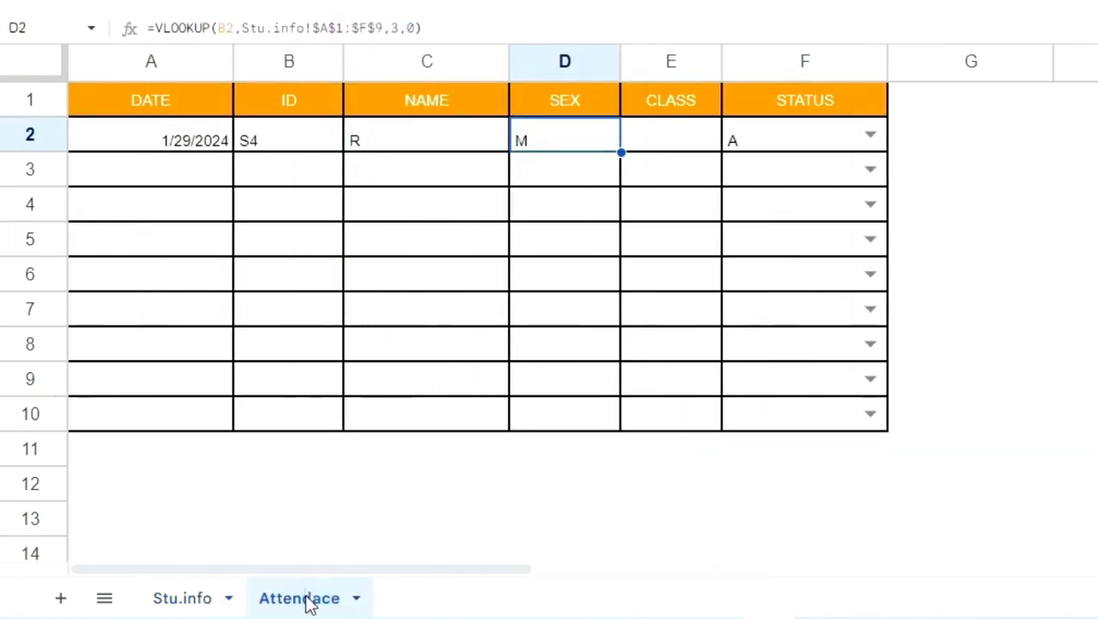
{"action": "left_click", "coordinate": [680, 148]}
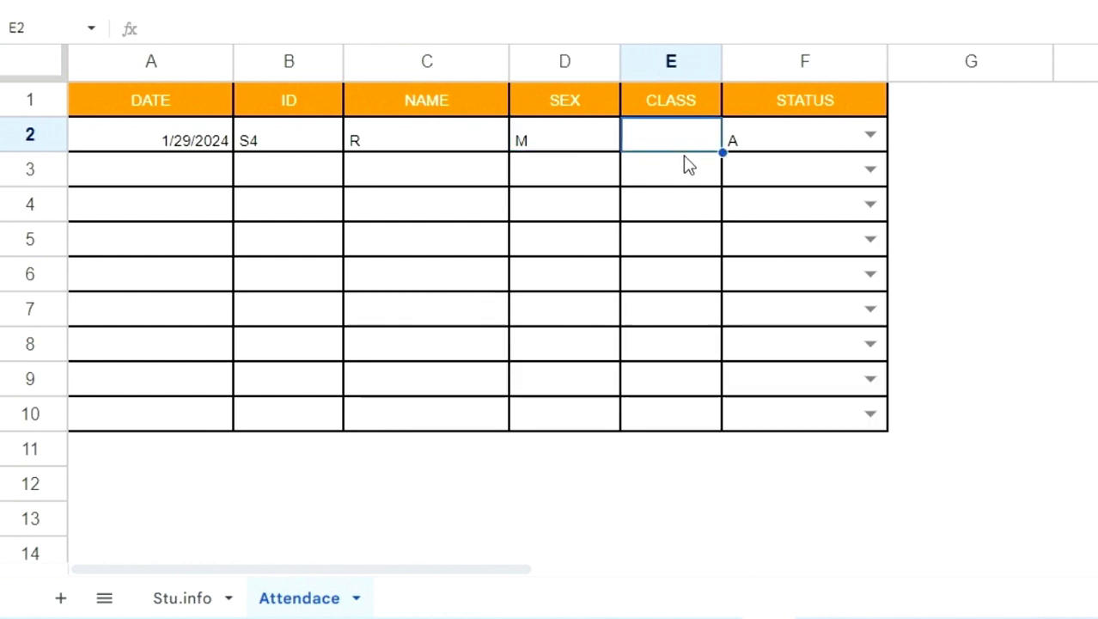